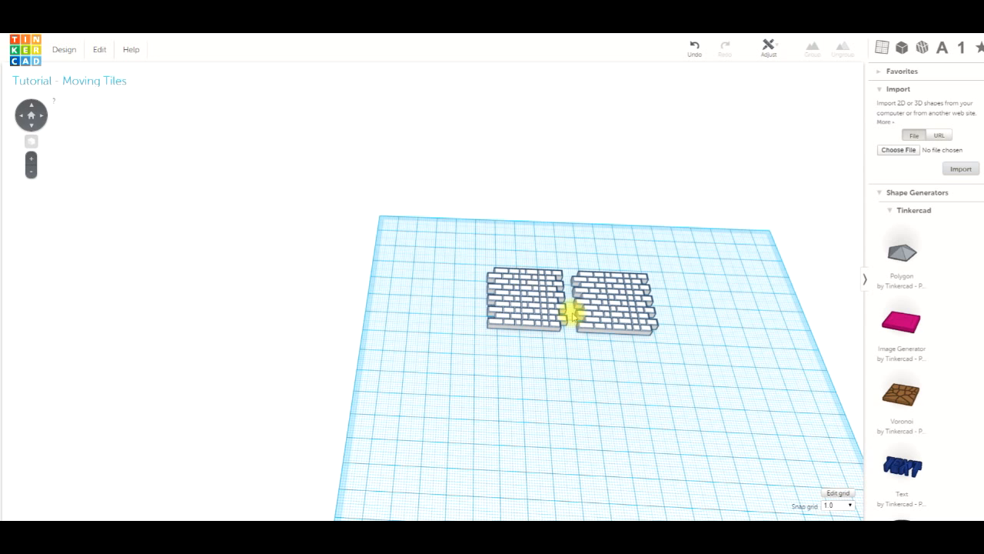
Step: Move the right brick tile toward the left one in 1.0 grid steps until their staggered edges interlock
left_click(519, 306)
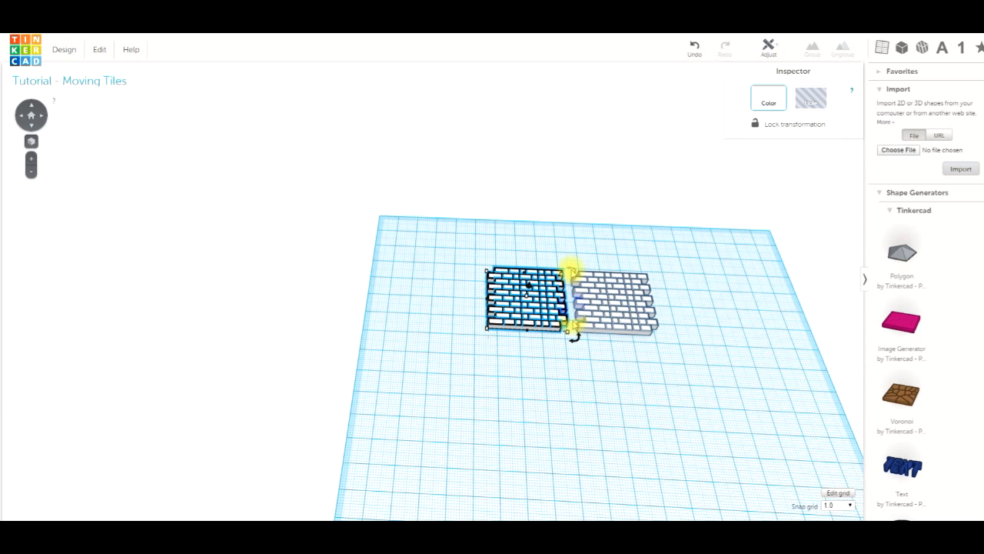
left_click(499, 354)
right_click_drag(461, 331, 528, 300)
left_click(527, 306)
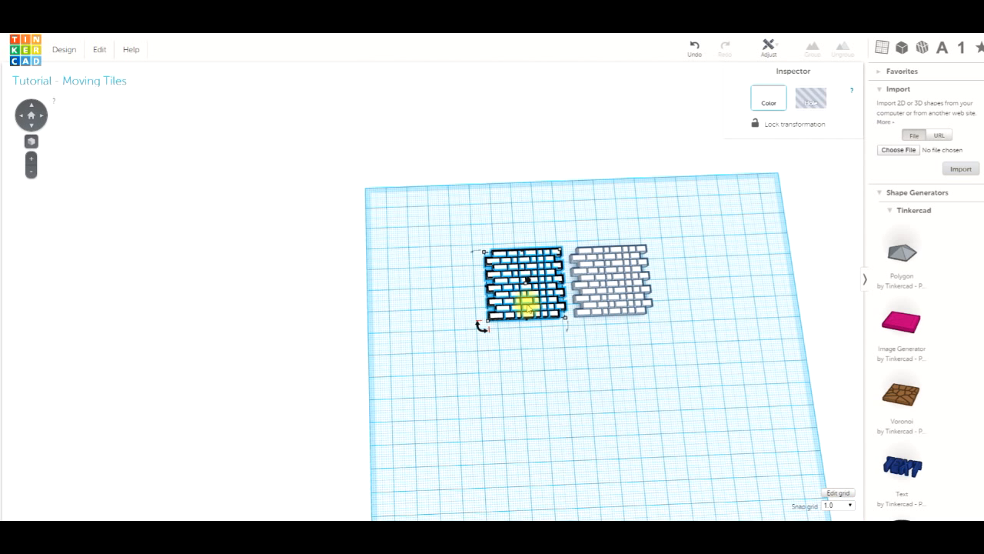
left_click(29, 141)
scroll(233, 262, "down", 3)
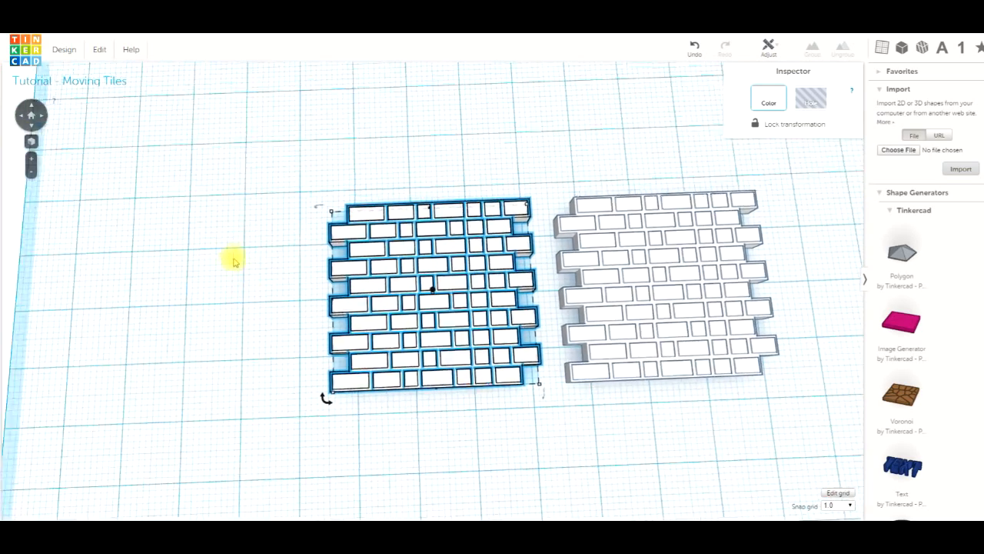
left_click(591, 295)
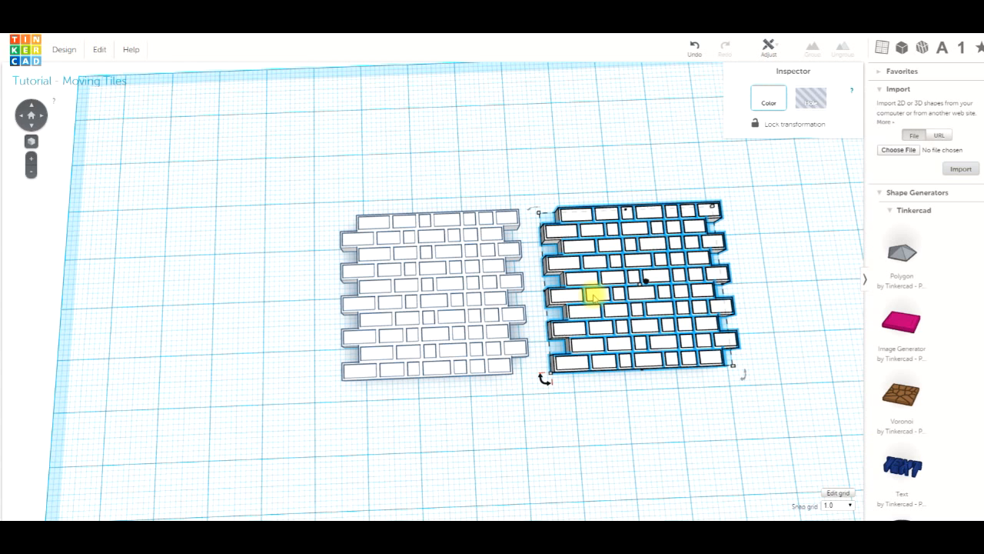
key("Left")
key("Left")
key("Left")
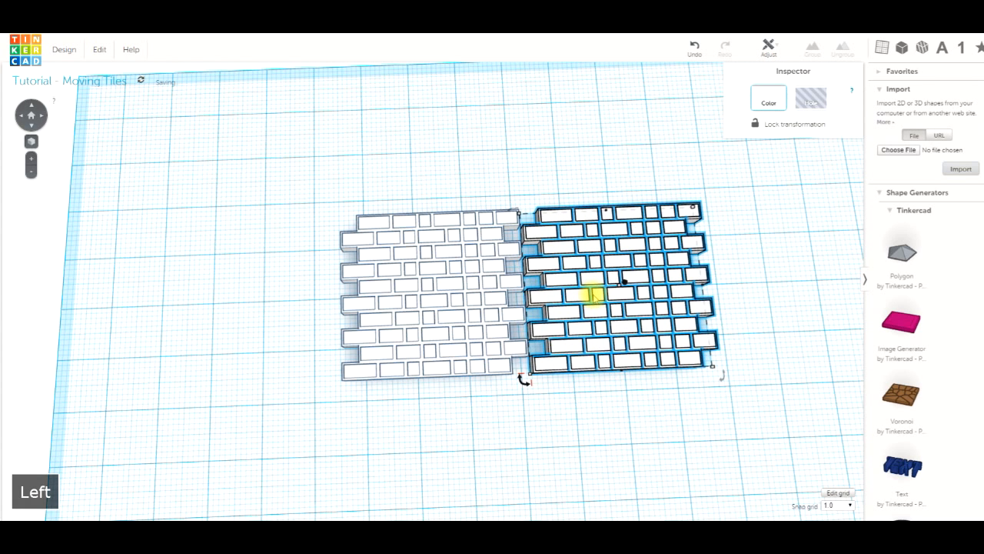
key("Left")
key("Left")
key("Left")
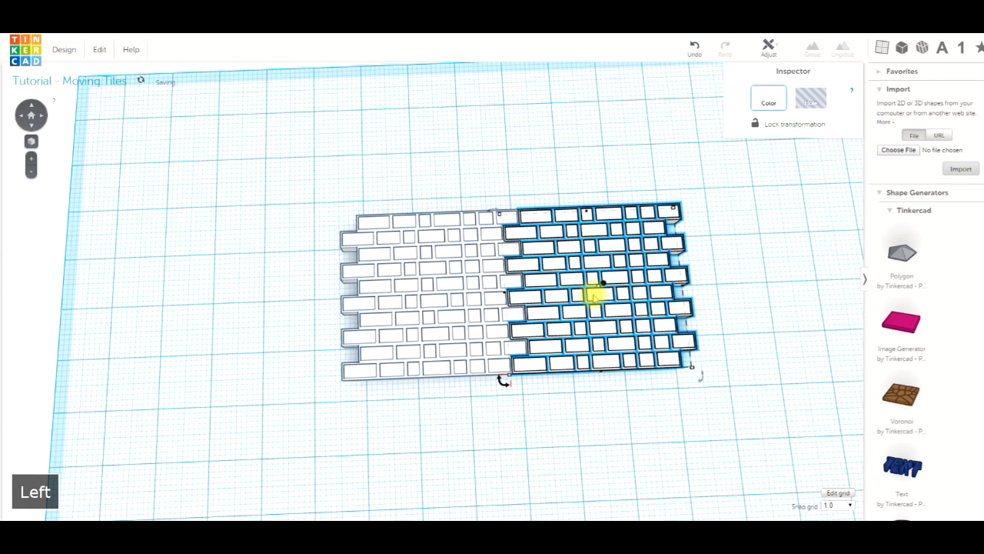
left_click(536, 417)
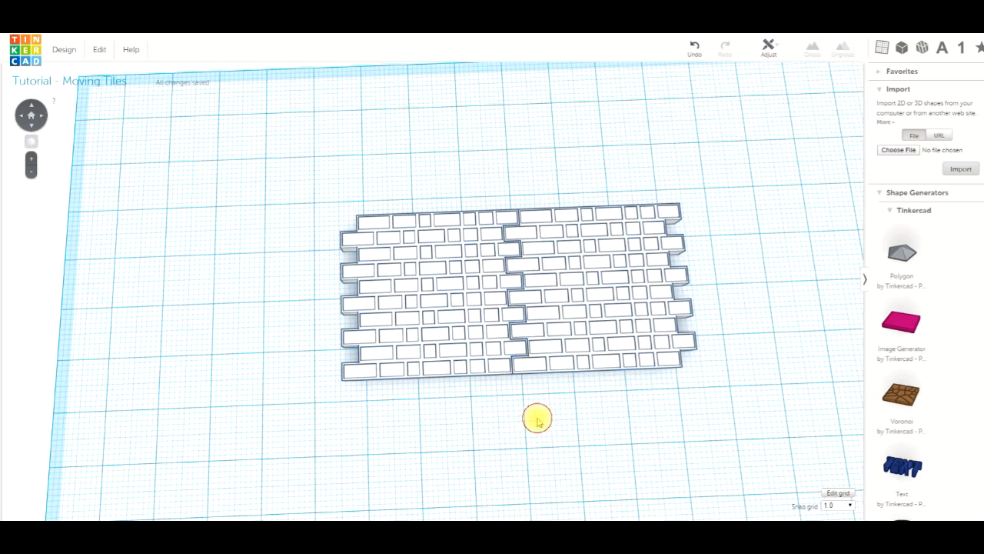
right_click_drag(537, 381, 514, 352)
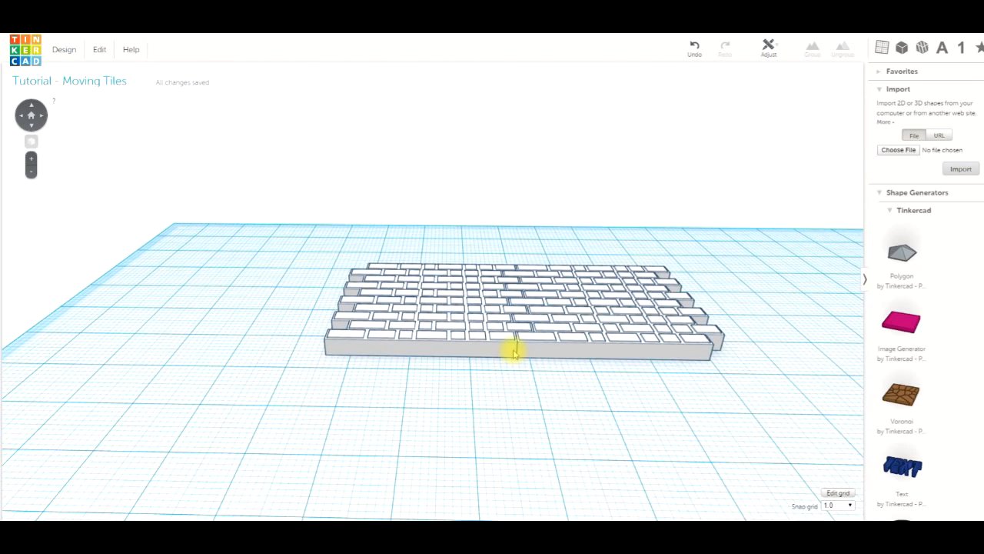
Step: Review the available snap grid sizes and keep the grid at 1.0
left_click(850, 506)
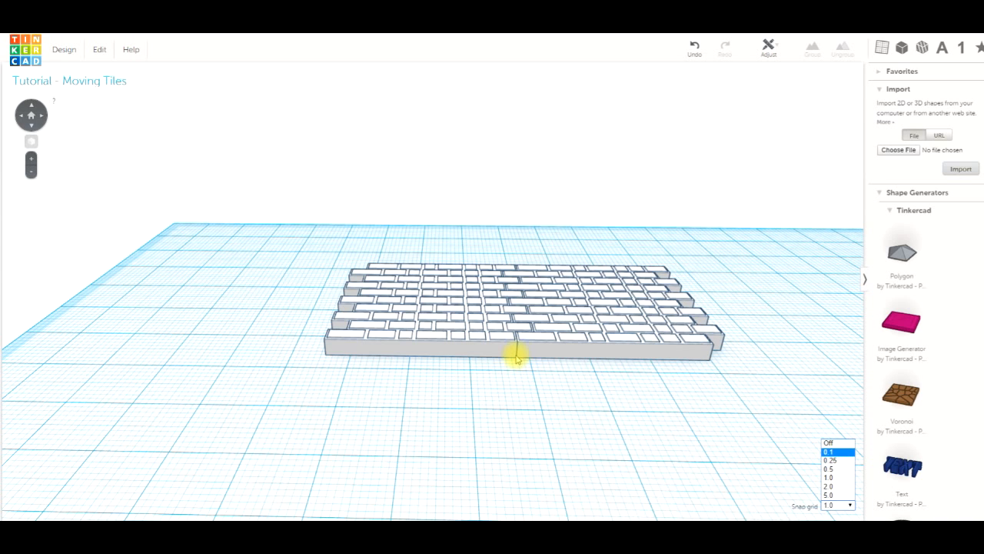
left_click(829, 478)
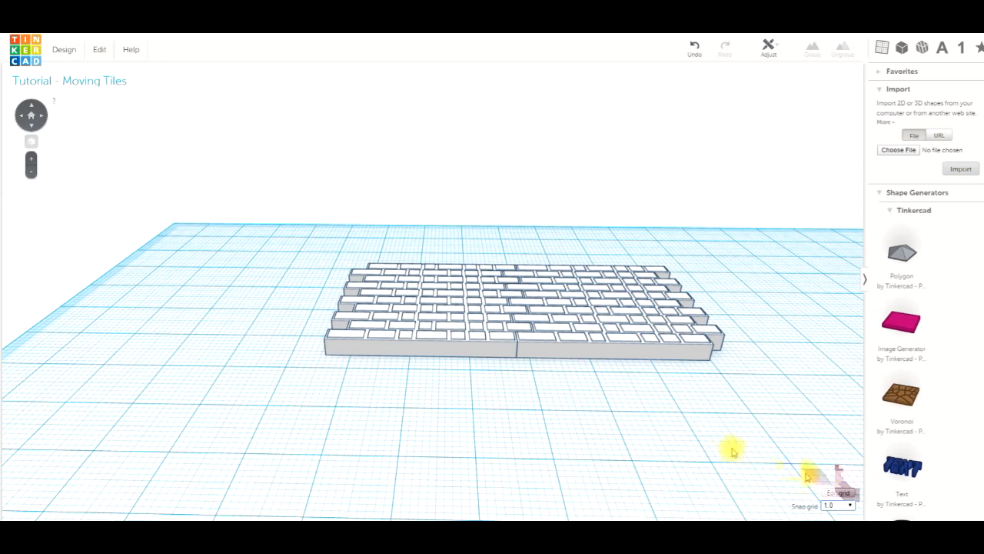
mouse_move(587, 446)
right_mouse_down()
mouse_move(645, 473)
mouse_move(587, 450)
right_mouse_up()
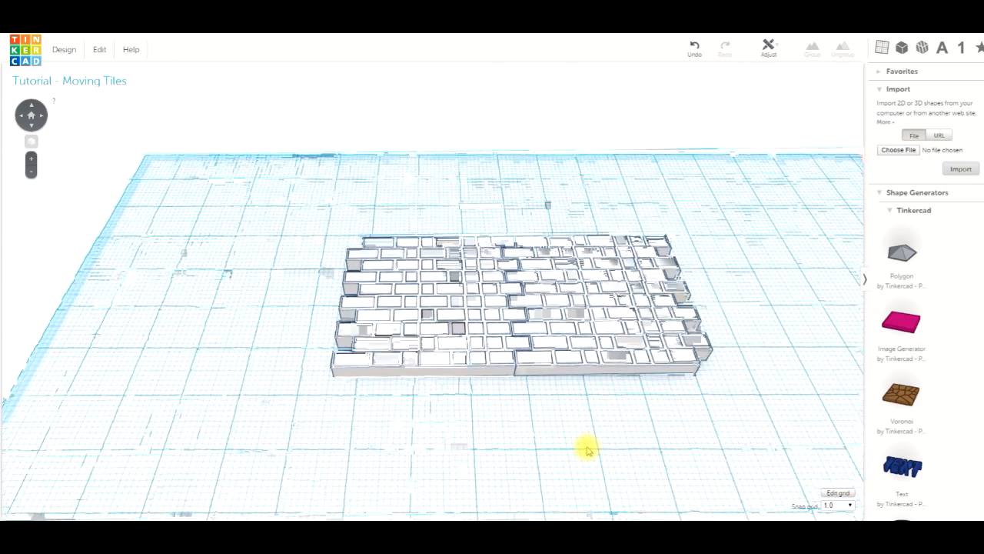
Step: Shift the right brick tile away from the left tile, leaving a gap of about 22 mm
left_click(587, 328)
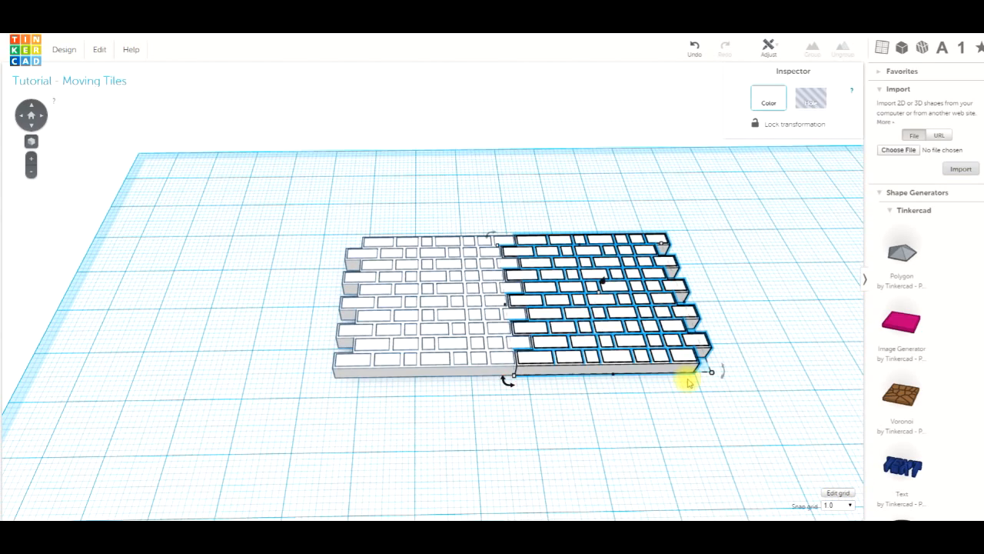
key("Right")
key("Right")
key("Right")
key("Right")
key("Right")
key("Right")
key("Right")
key("Right")
key("Right")
key("Right")
key("Right")
key("Right")
key("Right")
key("Right")
key("Right")
key("Right")
key("Right")
key("Right")
key("Right")
key("Right")
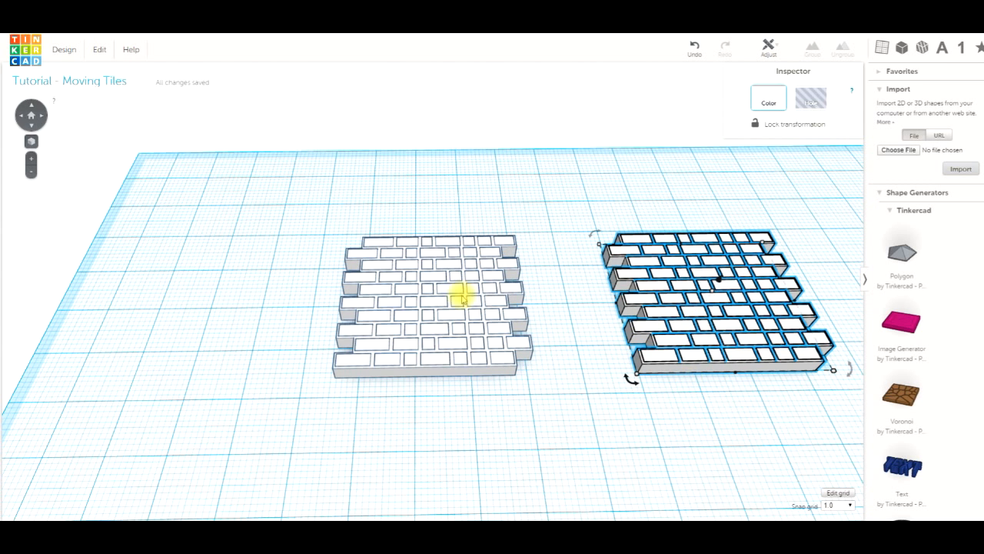
Step: Place a workplane on the end face of the left tile's front brick row, facing the right tile
right_click_drag(501, 423, 474, 365)
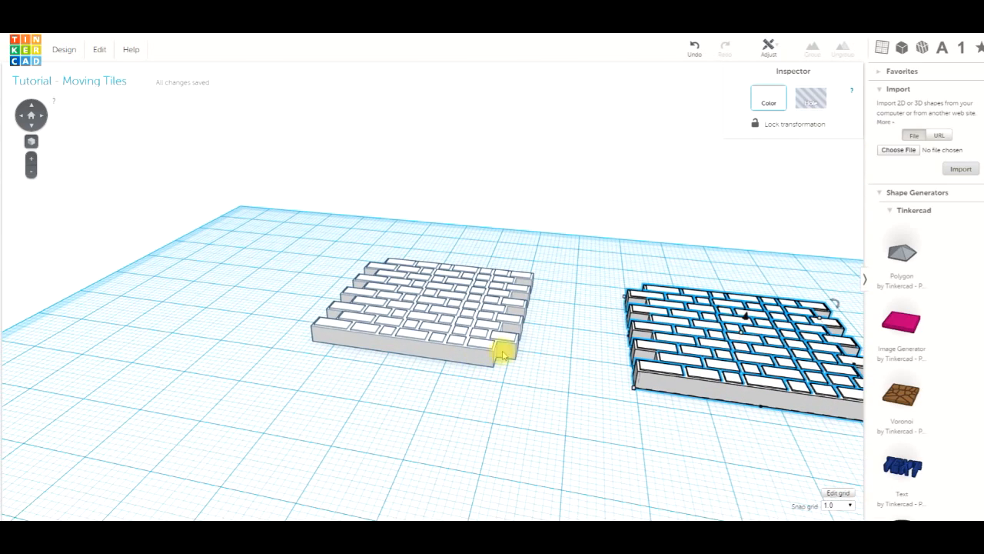
right_click_drag(552, 387, 502, 376)
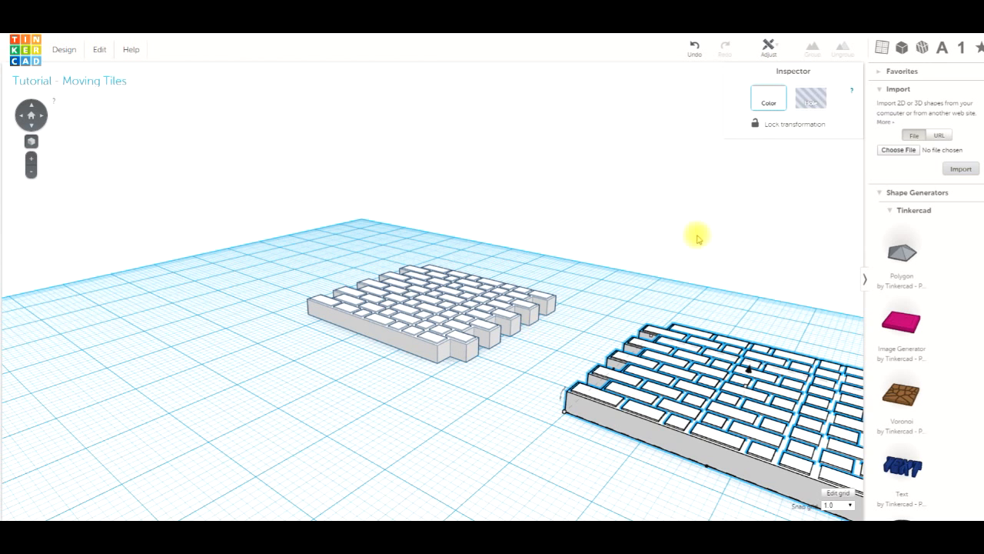
left_click(881, 47)
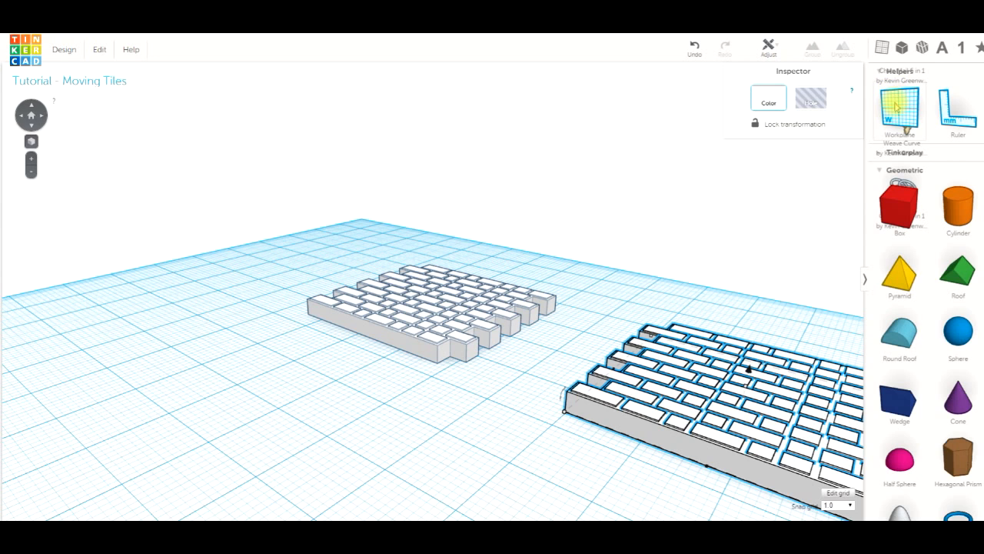
left_click_drag(895, 110, 448, 354)
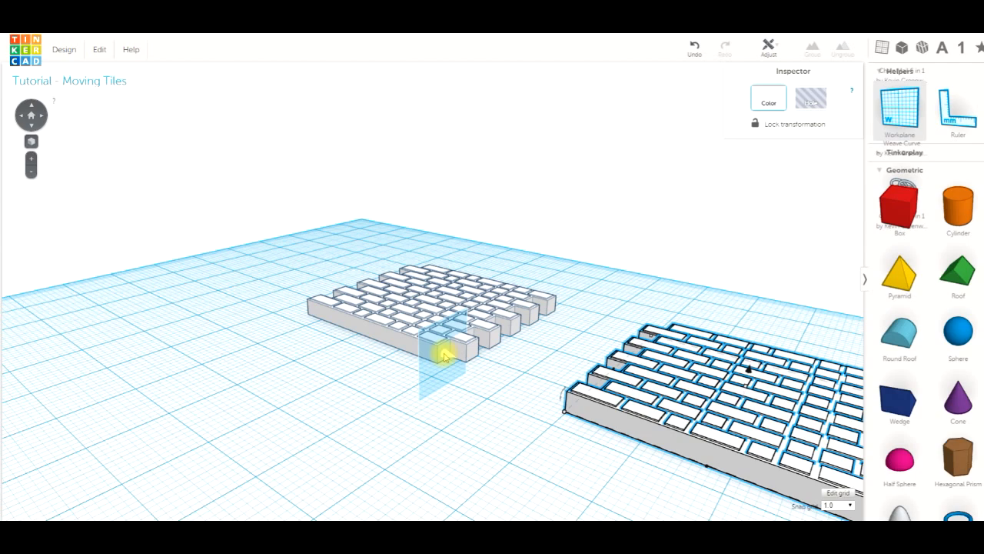
left_click_drag(444, 355, 444, 356)
Step: Move the right tile against the vertical workplane so its bricks interlock with the left tile
right_click_drag(461, 408, 510, 266)
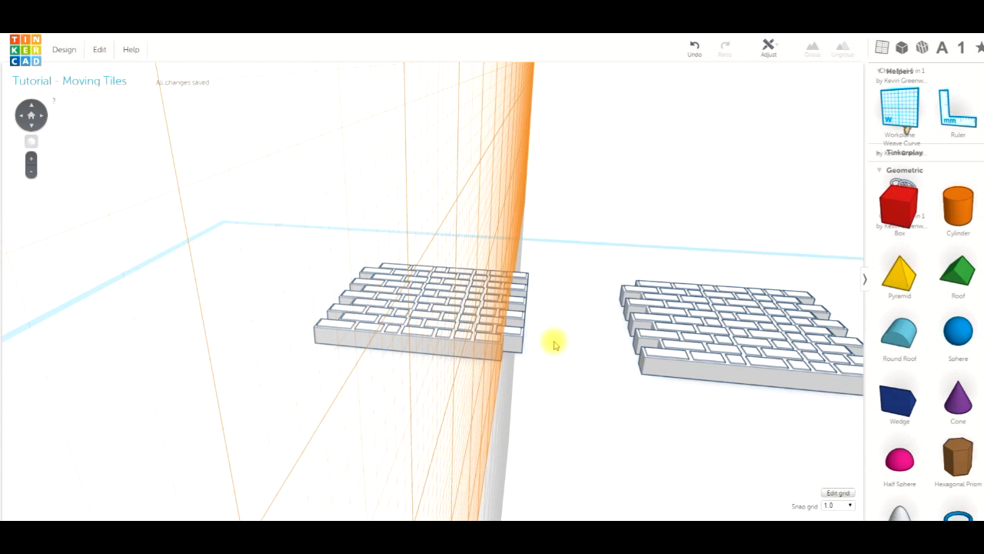
scroll(542, 356, "down", 3)
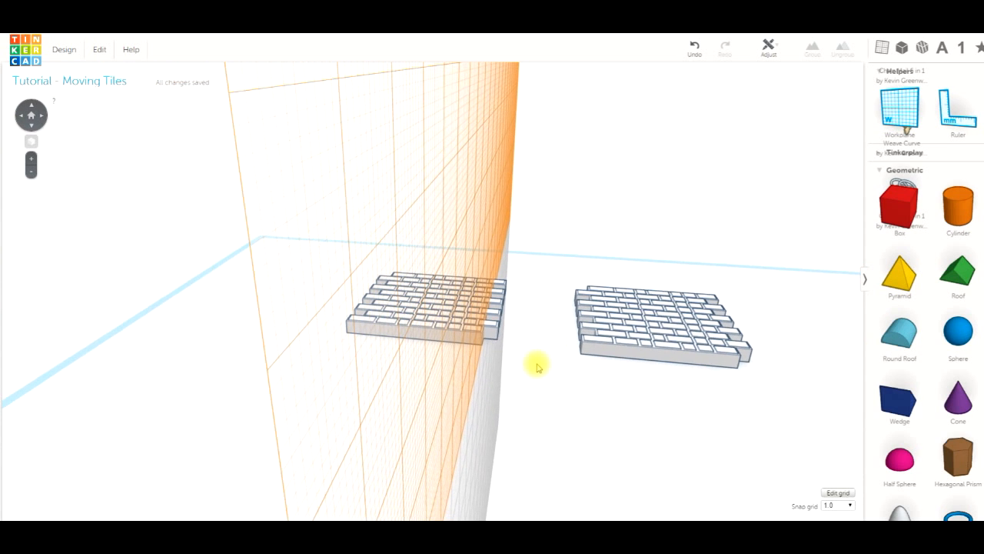
left_click(639, 323)
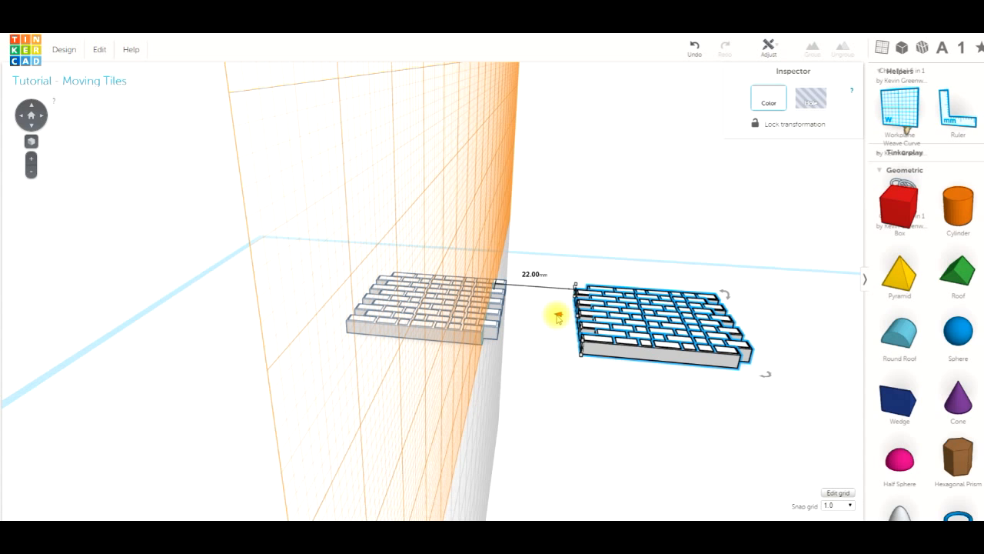
left_click(558, 315)
left_click_drag(557, 315, 466, 313)
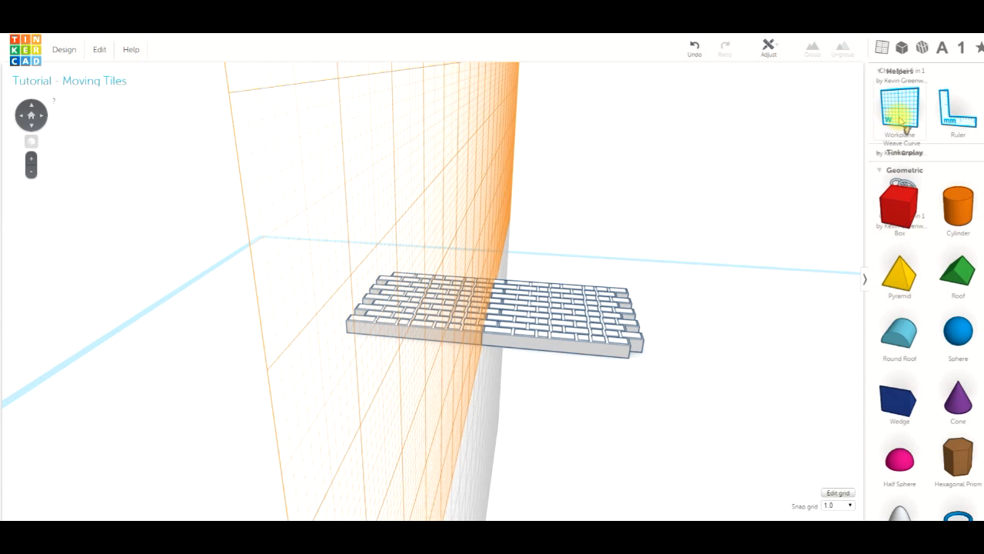
Step: Return the workplane to the original horizontal base grid
left_click(898, 114)
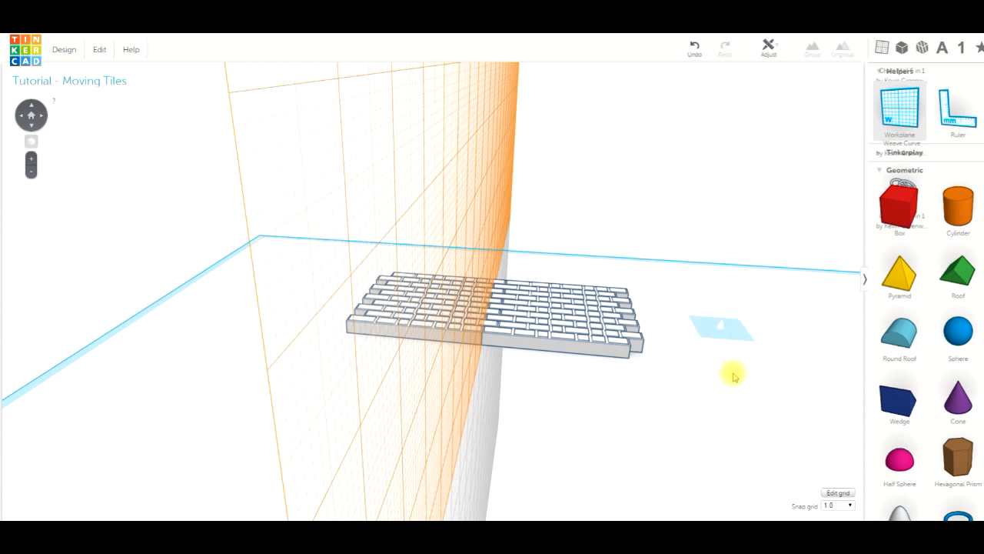
left_click(750, 348)
right_click_drag(482, 400, 501, 469)
scroll(489, 385, "up", 3)
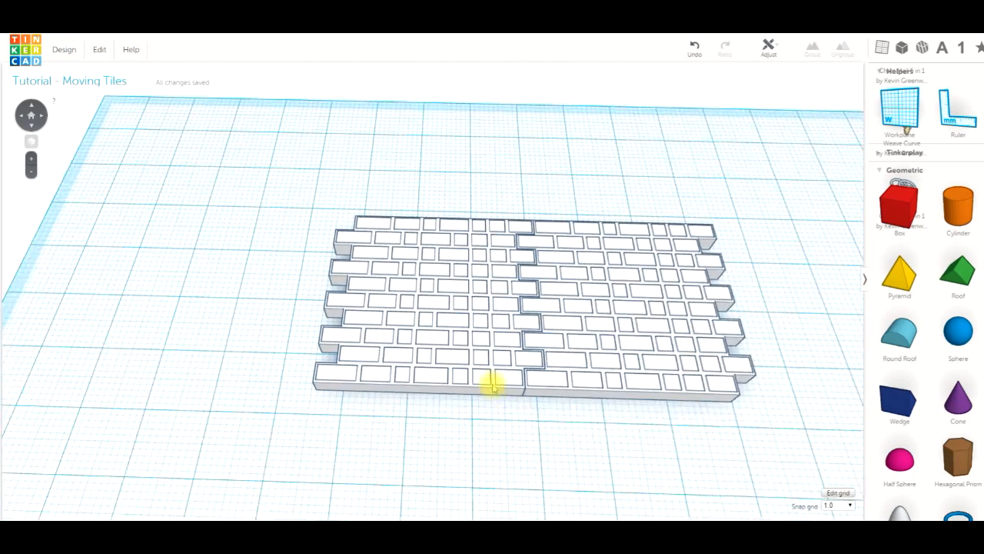
left_click_drag(534, 336, 518, 398)
scroll(492, 407, "down", 3)
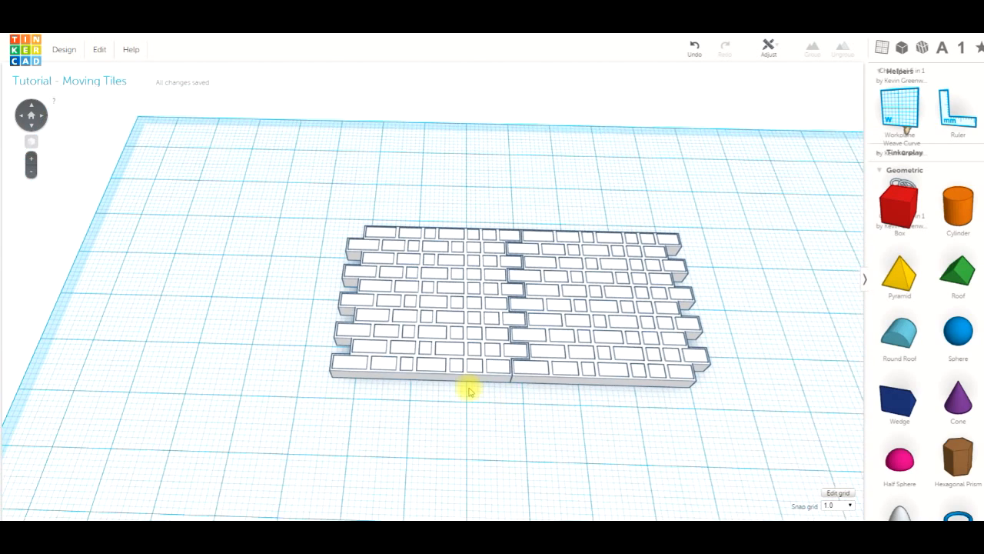
Step: Select both interlocked brick tiles and group them into a single panel
left_click(456, 199)
left_click_drag(458, 220, 560, 340)
left_click(484, 200)
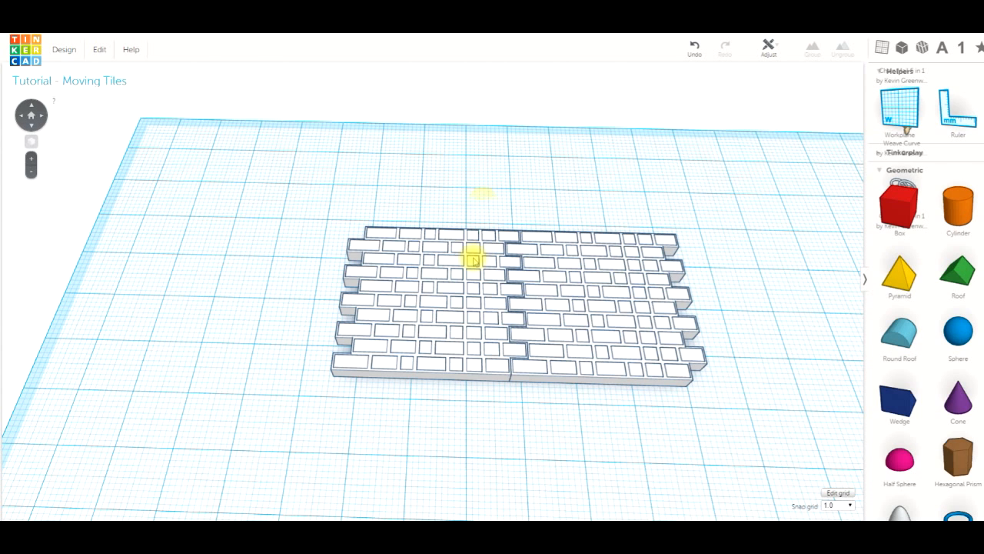
left_click_drag(439, 193, 538, 309)
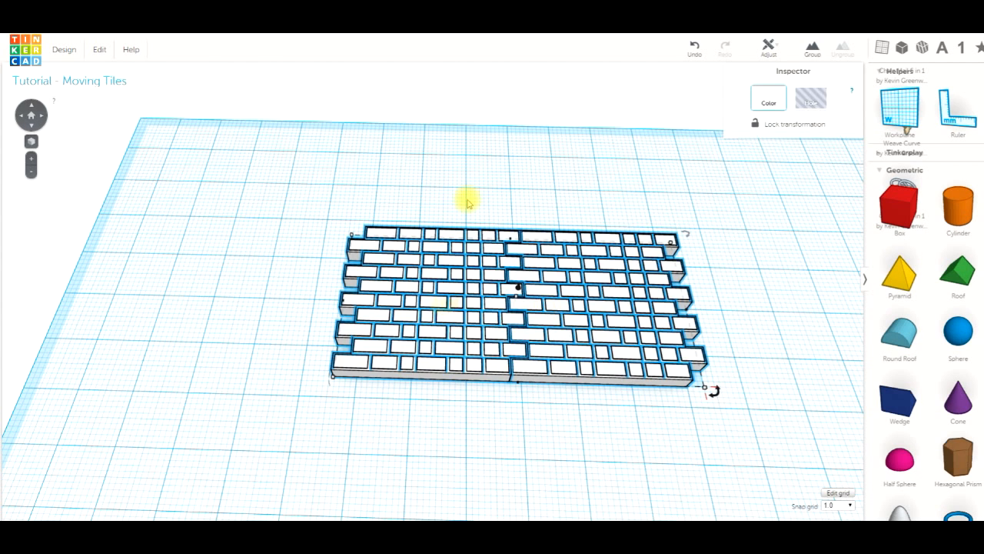
left_click(466, 197)
left_click(454, 282)
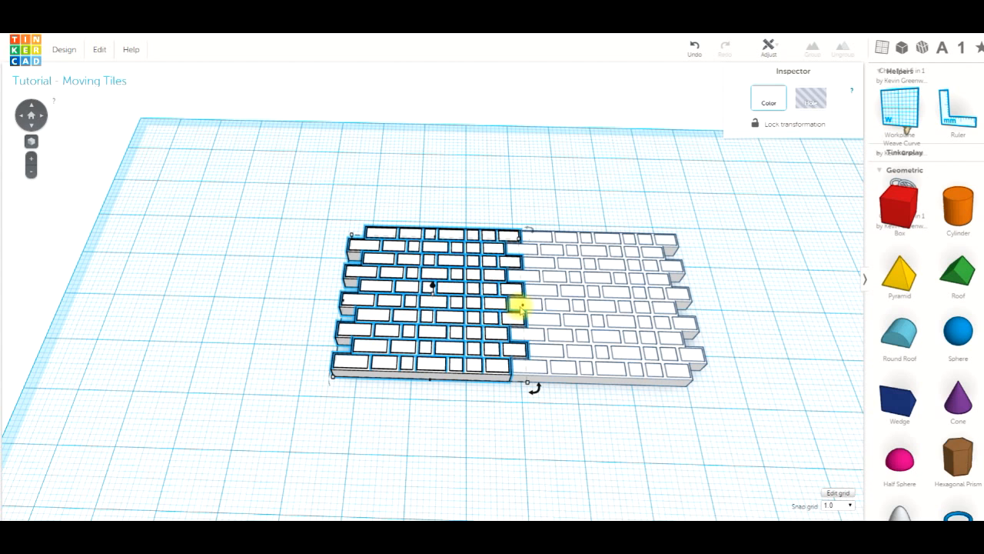
left_click(589, 289, "shift")
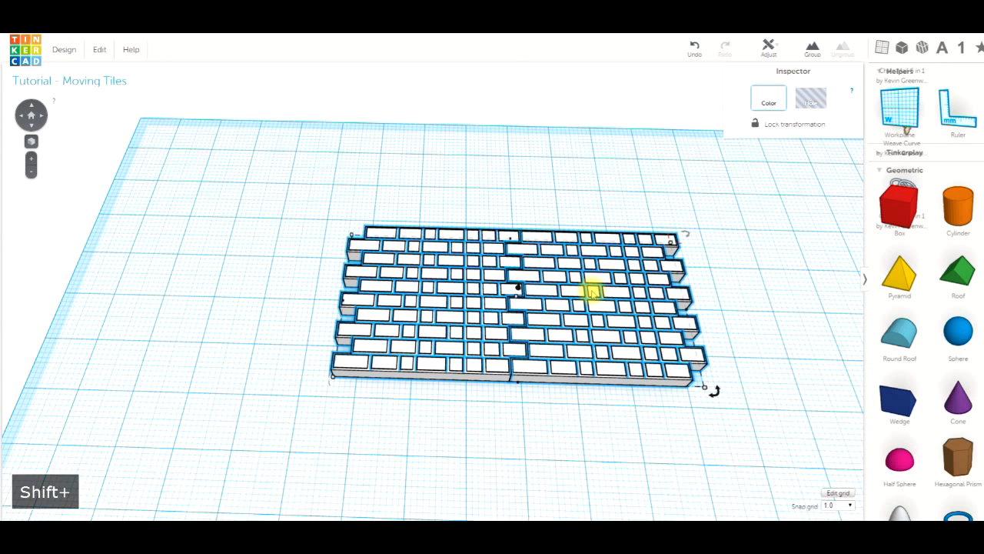
left_click(812, 49)
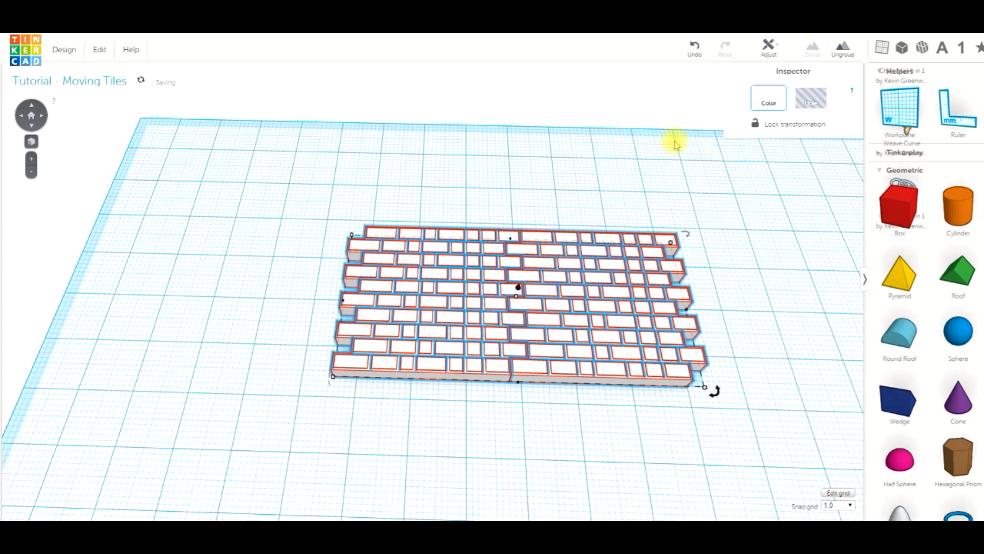
left_click(589, 157)
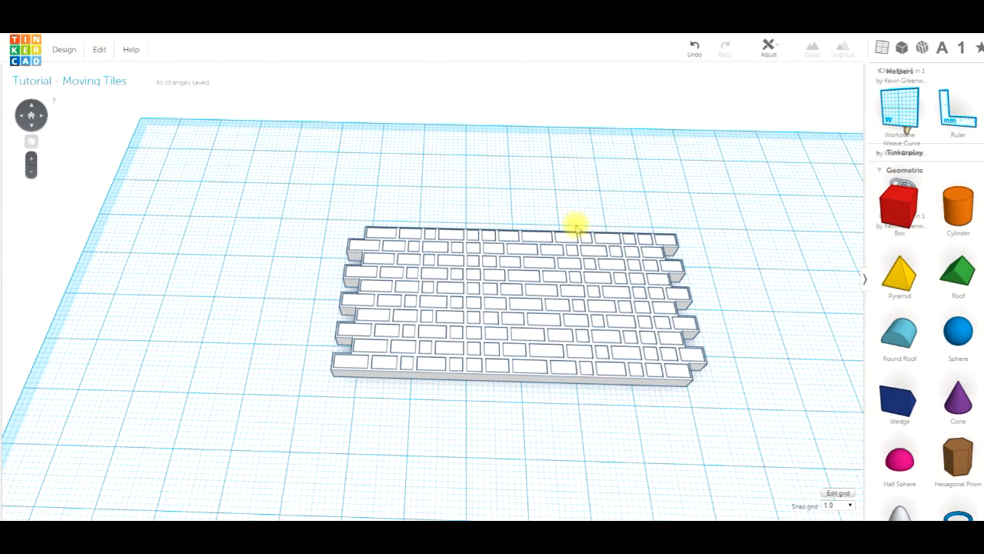
Step: Move the grouped brick panel toward the back left corner of the base grid
left_click(551, 269)
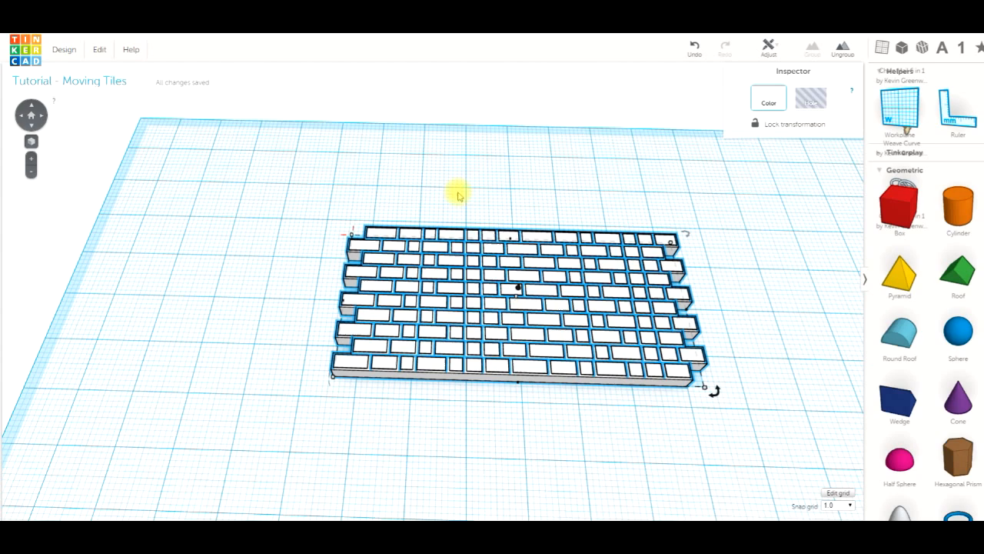
left_click_drag(536, 311, 452, 263)
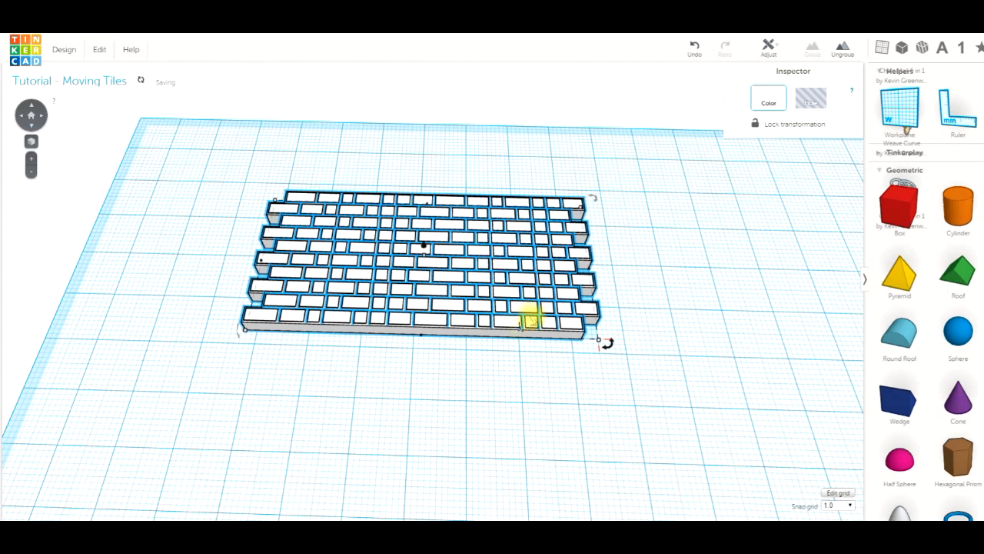
left_click(510, 352)
Step: Duplicate the grouped brick panel and nudge the copy along the grid until its bricks interlock with the original's right edge
left_click(504, 292)
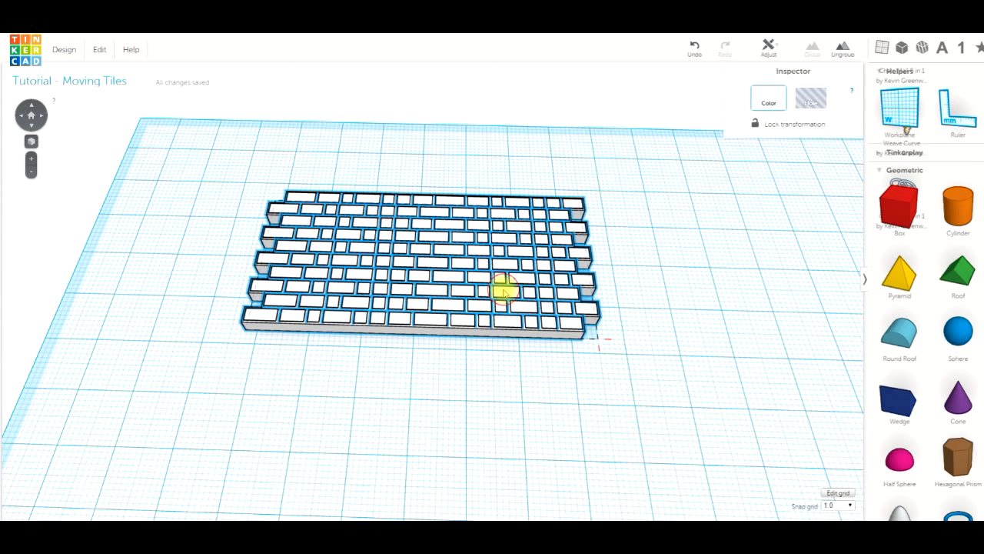
key("ctrl+d")
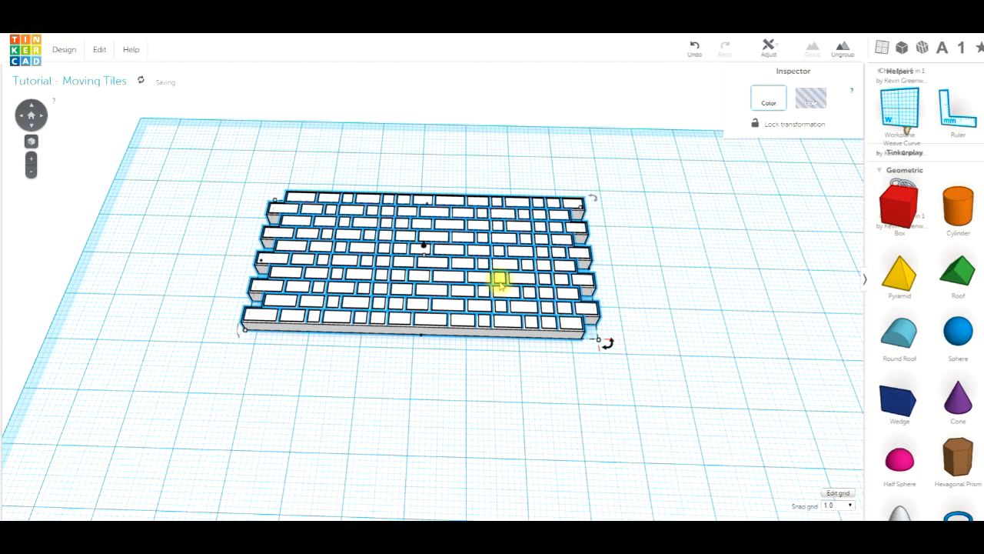
key("Right")
key("Right")
key("Right")
key("Right")
key("Right")
key("Right")
key("Right")
key("Right")
key("Right")
key("Right")
key("Right")
key("Right")
key("Right")
key("Right")
key("Right")
key("Right")
key("Right")
key("Right")
key("Right")
key("Right")
key("Right")
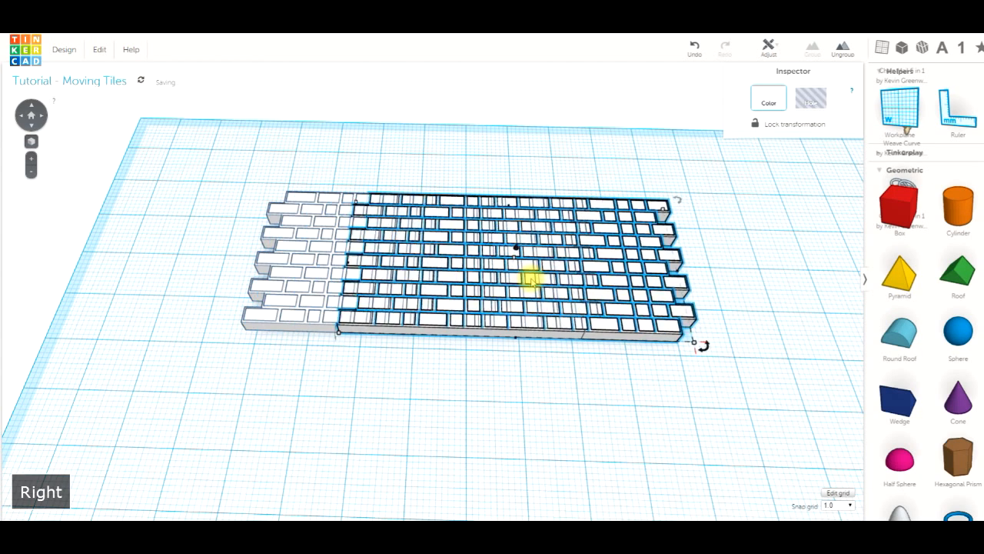
key("Right")
key("Right")
key("Right")
key("Right")
key("Right")
key("Right")
key("Right")
key("Right")
key("Right")
key("Right")
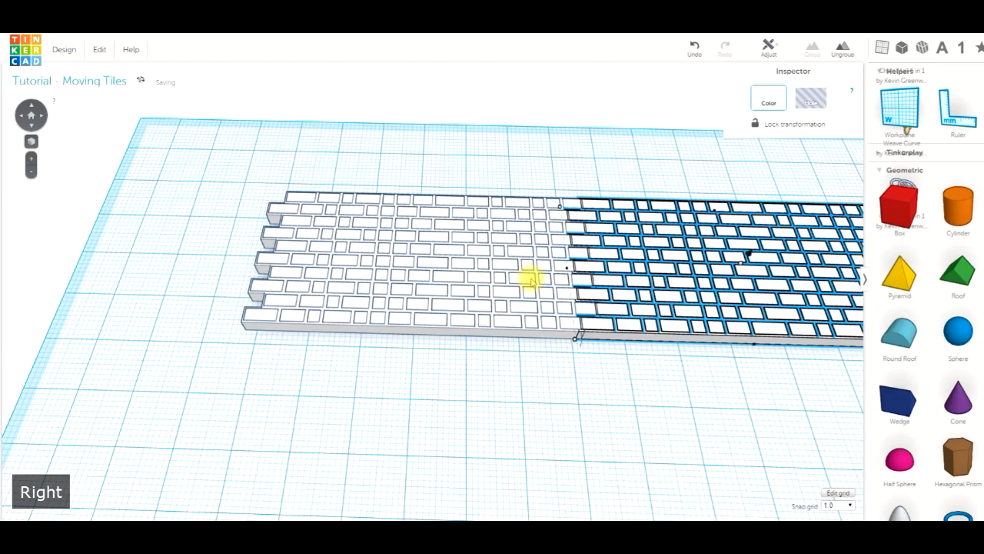
key("Left")
key("Left")
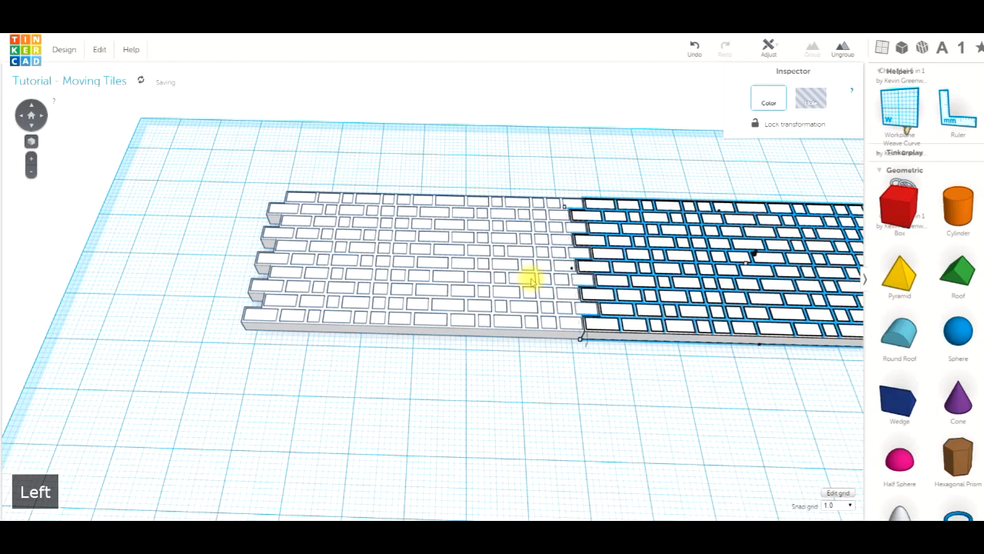
scroll(546, 327, "up", 1)
scroll(604, 407, "down", 2)
left_click(605, 405)
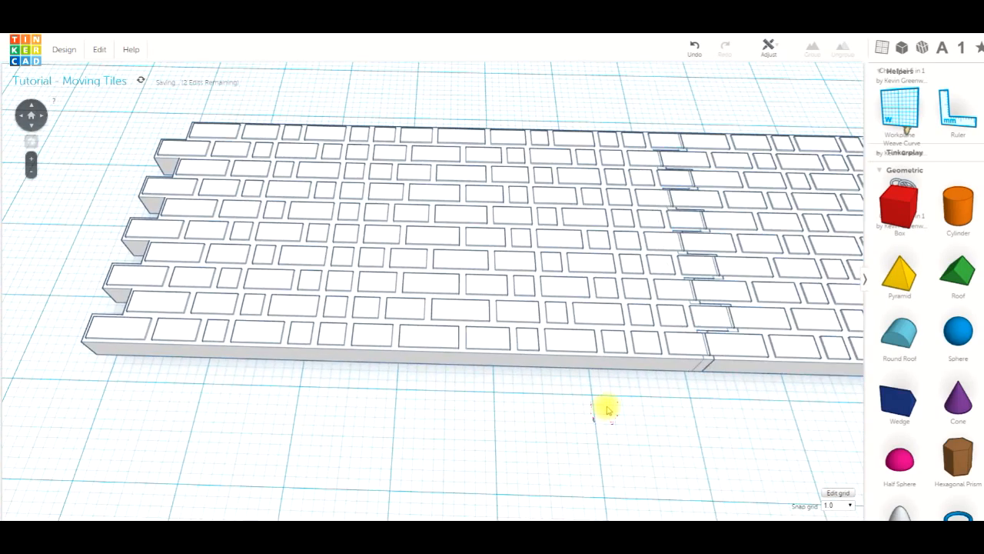
scroll(605, 404, "down", 1)
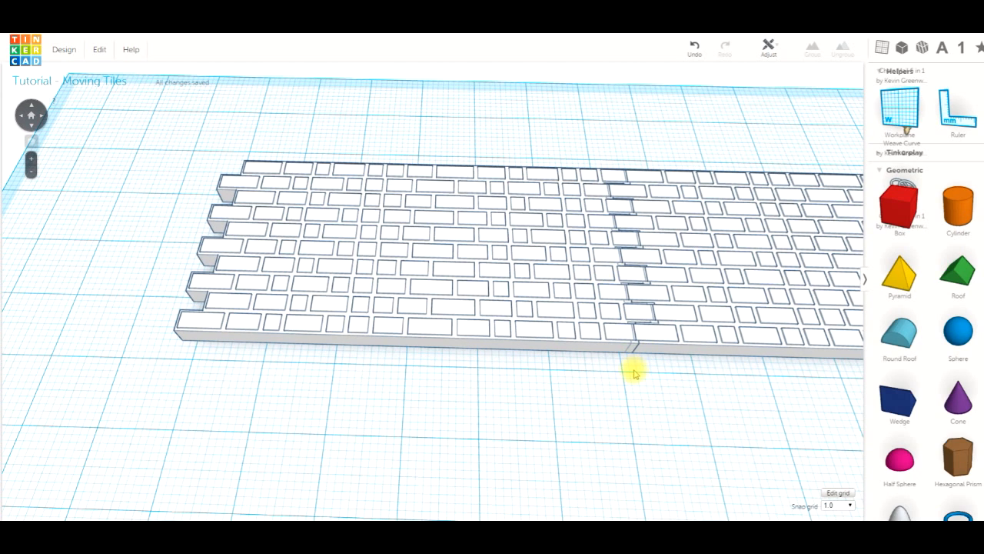
scroll(628, 372, "down", 1)
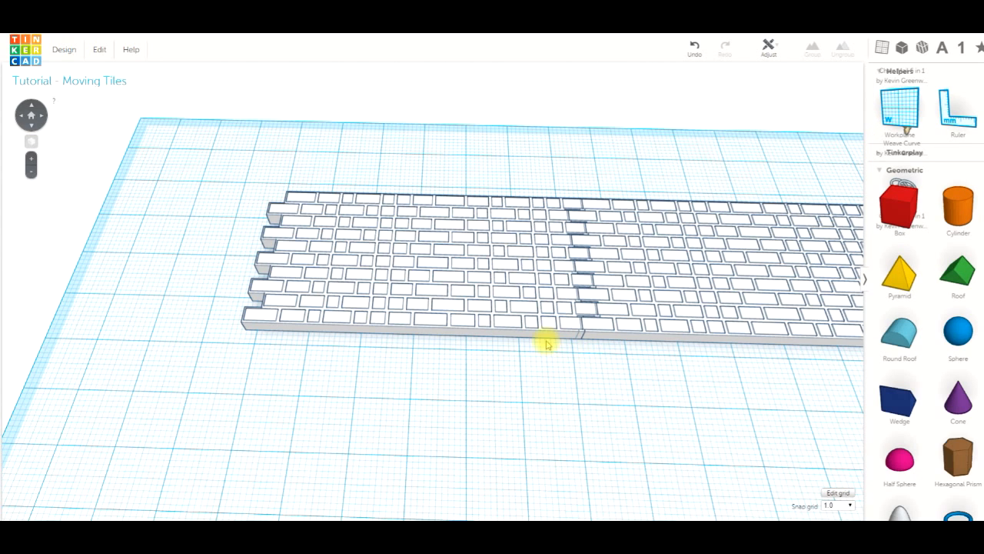
Step: Select both interlocking brick panels and group them into one long wall piece
scroll(578, 311, "down", 2)
left_click_drag(477, 218, 567, 305)
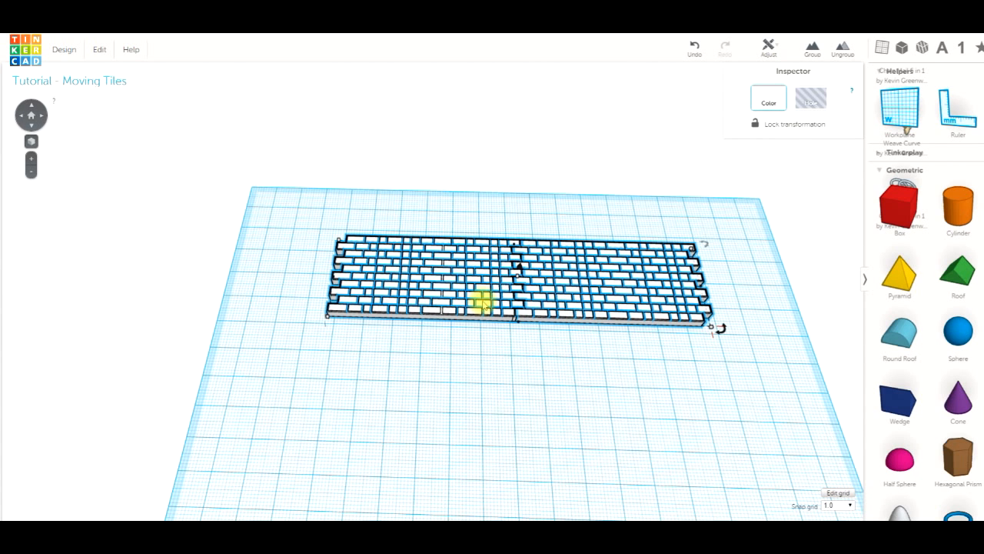
left_click(496, 352)
left_click(471, 268)
left_click(592, 276)
left_click(493, 341)
left_click_drag(446, 345, 586, 311)
left_click(813, 48)
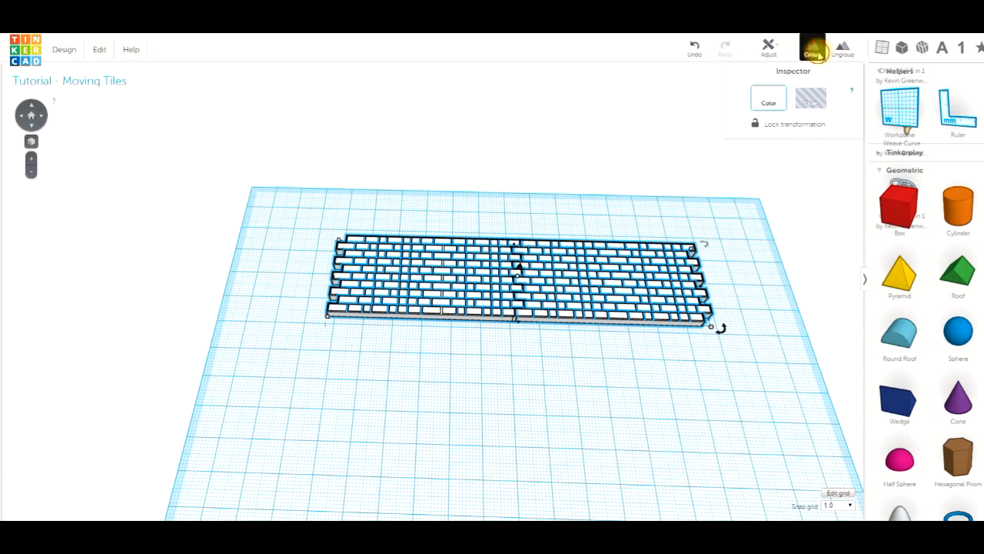
left_click(595, 367)
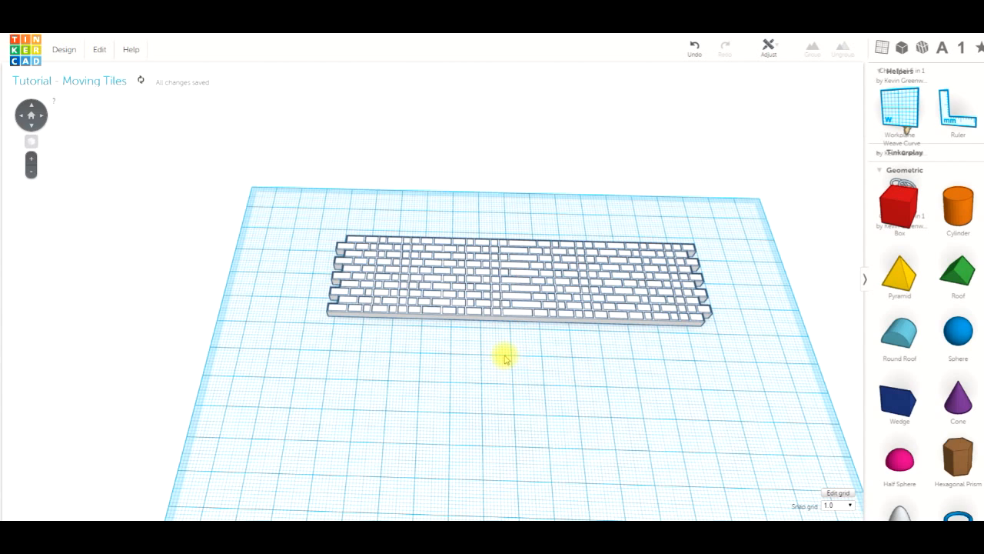
Step: Rotate the long grouped brick panel so it stands upright as a wall
scroll(511, 348, "up", 4)
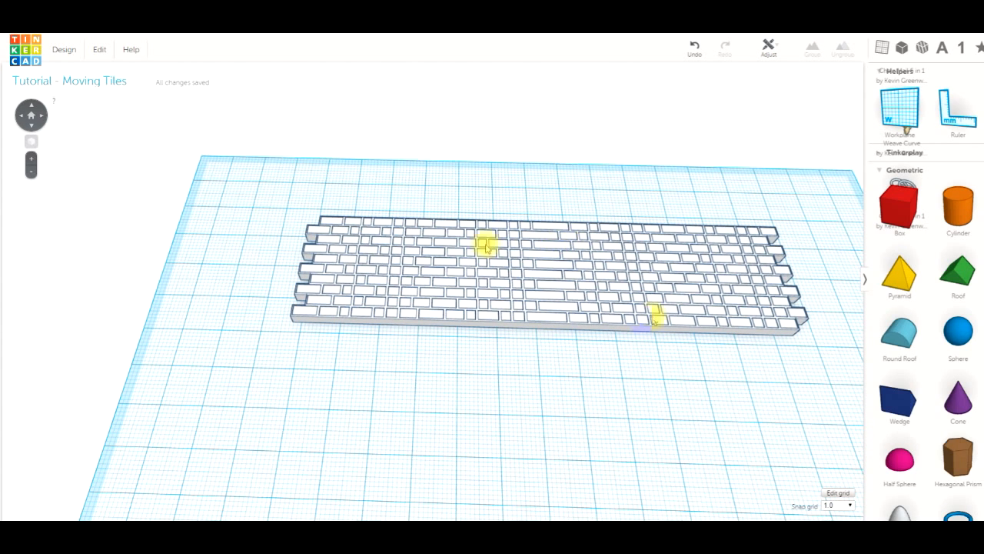
right_click_drag(531, 365, 407, 337)
right_click_drag(412, 348, 412, 349)
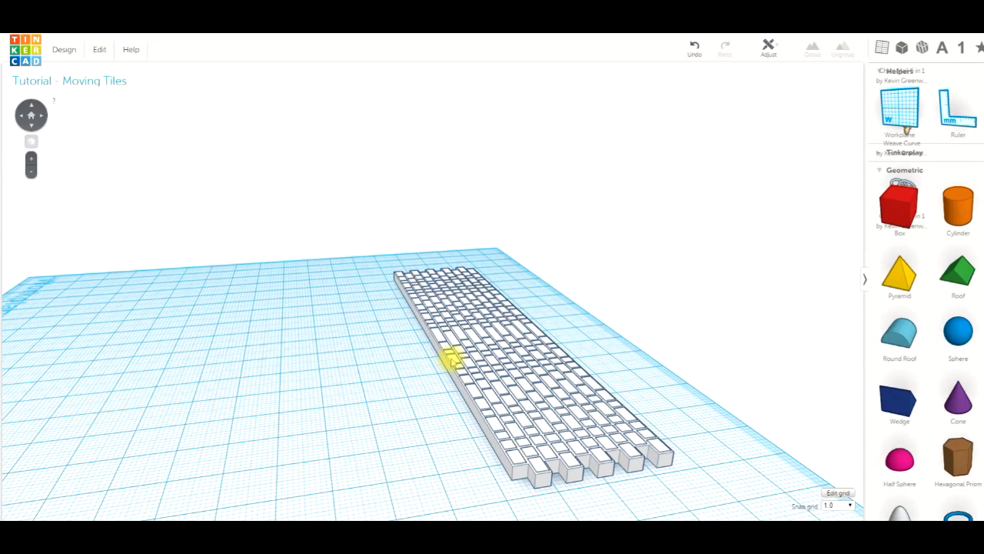
scroll(452, 358, "down", 3)
left_click(468, 331)
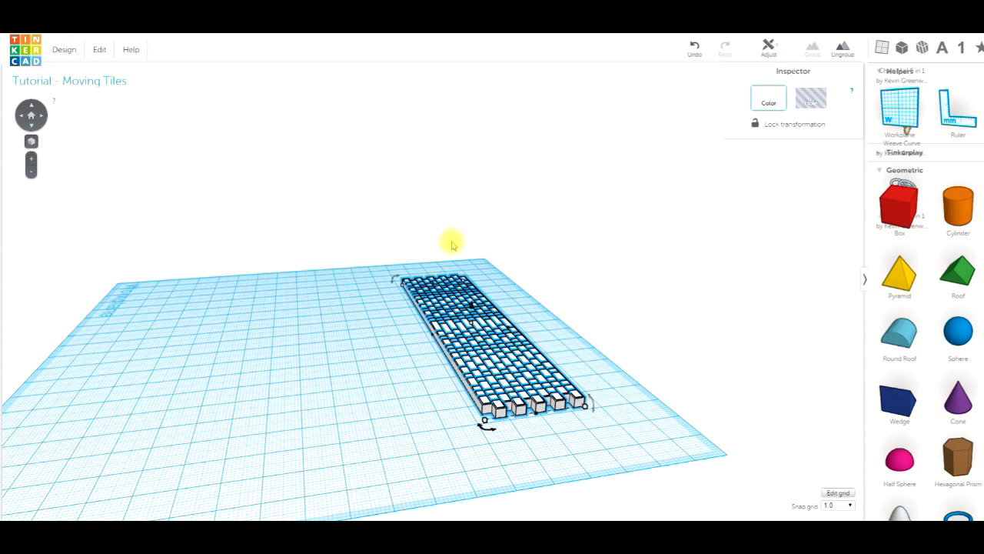
left_click_drag(394, 280, 422, 310)
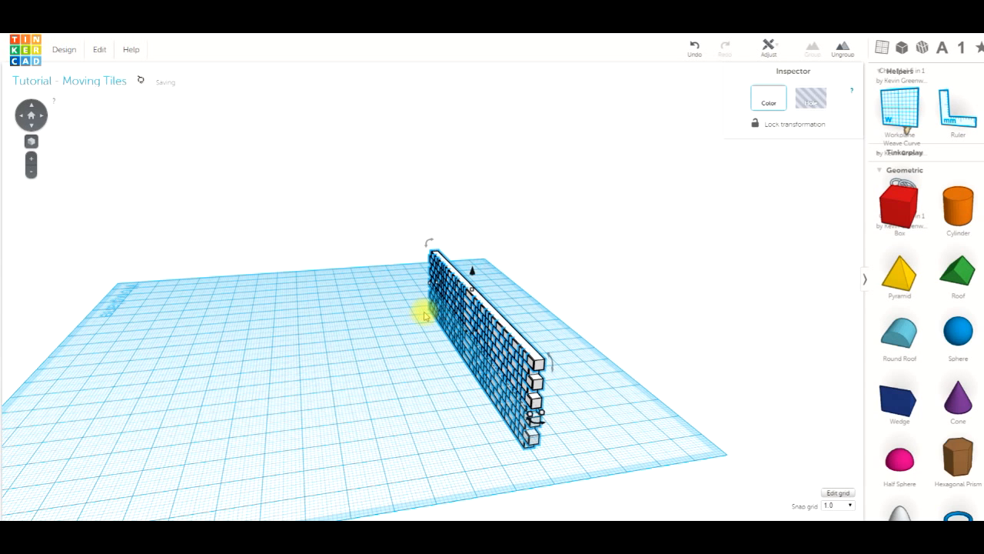
Step: Raise the upright brick wall so its bottom edge rests on the base grid
right_click_drag(400, 345, 497, 343)
scroll(497, 342, "up", 3)
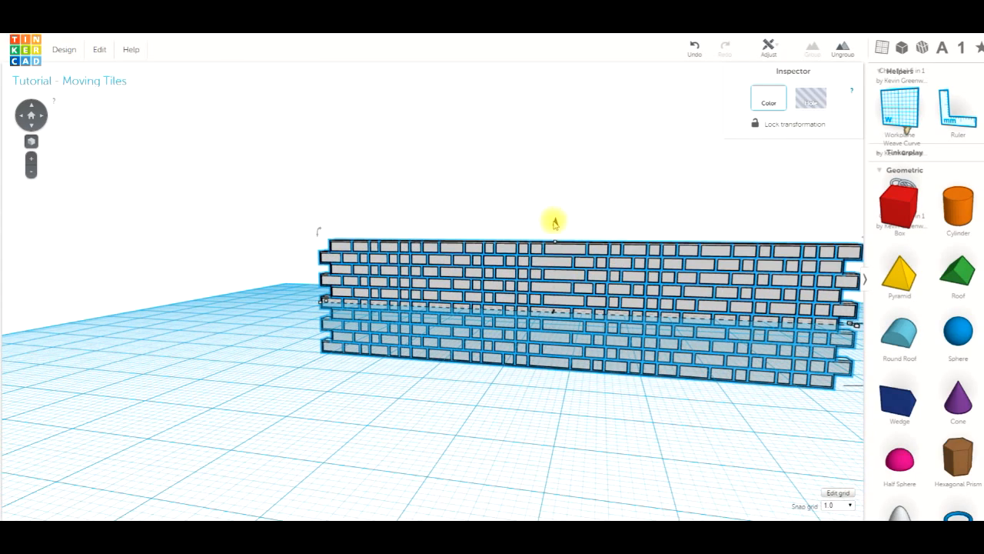
right_click_drag(556, 268, 578, 292)
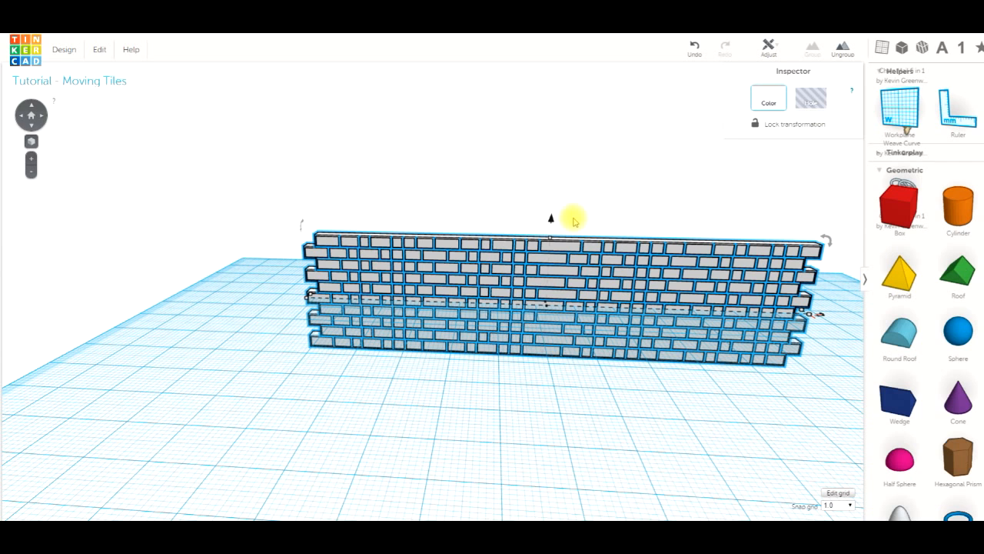
mouse_move(552, 220)
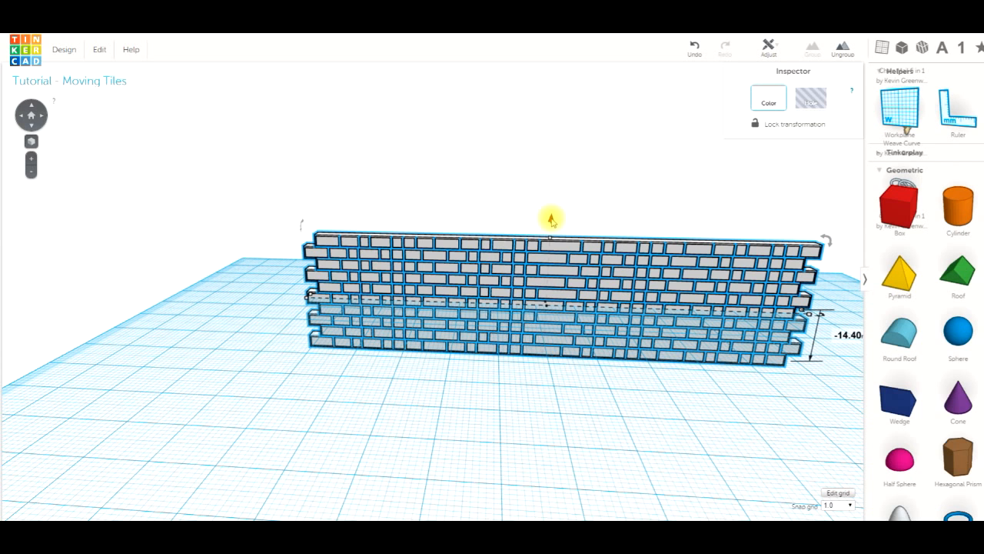
left_click_drag(552, 220, 562, 161)
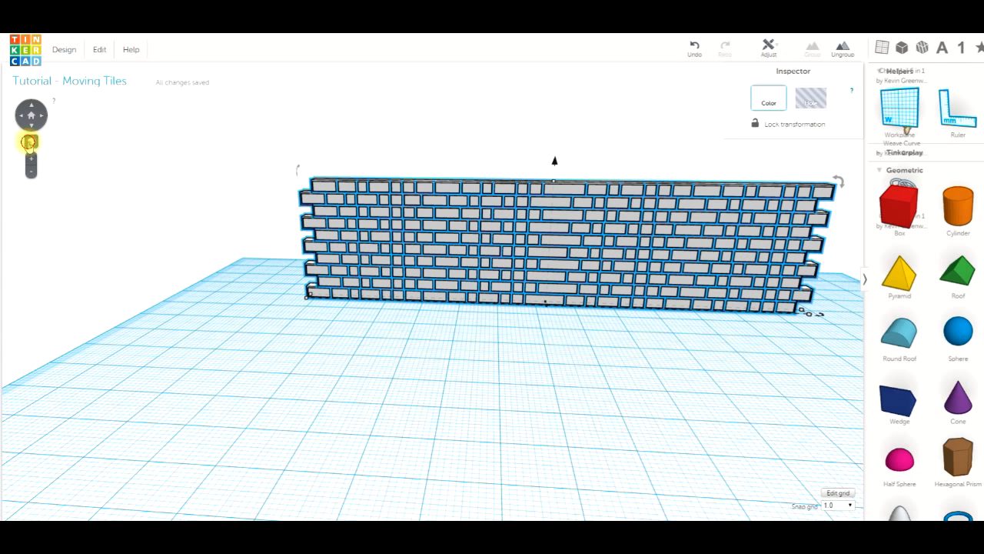
left_click(29, 142)
left_click(310, 381)
right_click_drag(316, 420, 353, 432)
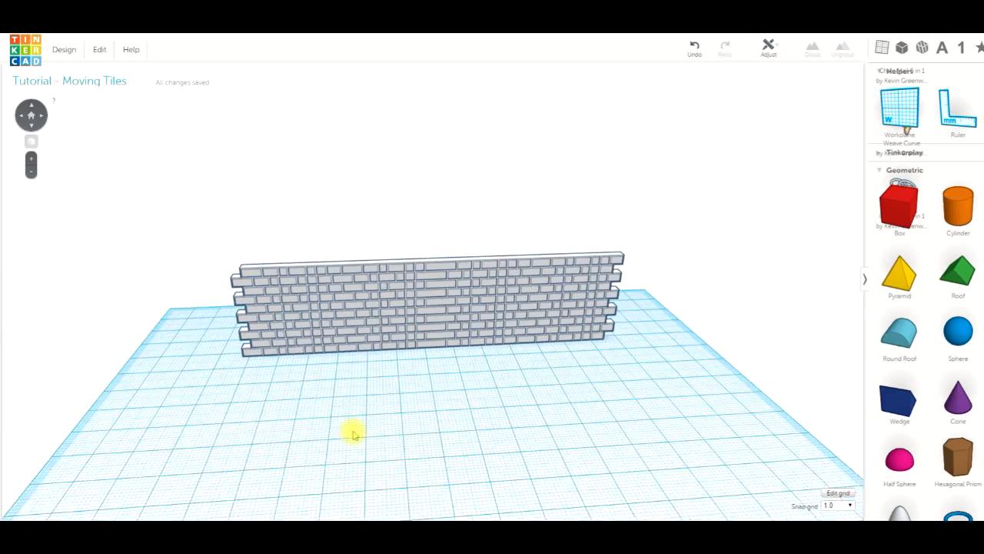
scroll(362, 421, "up", 3)
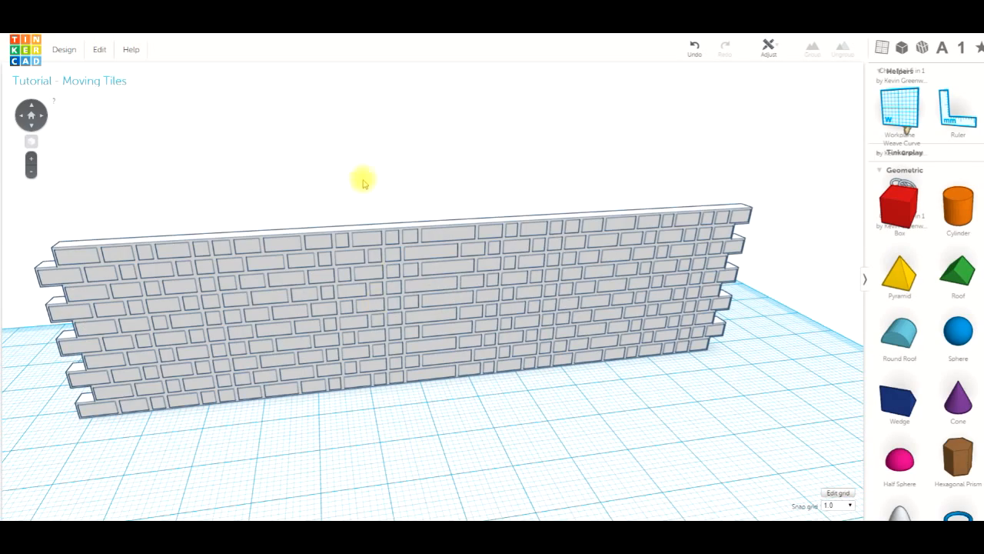
Step: Duplicate the upright wall and raise the copy to 35 mm above the base grid
left_click(429, 288)
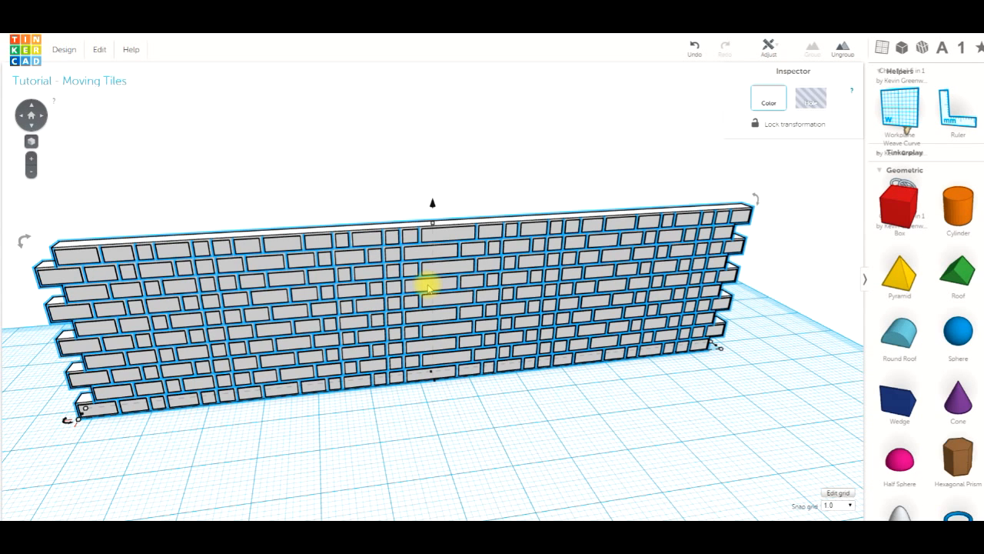
key("ctrl+d")
mouse_move(432, 206)
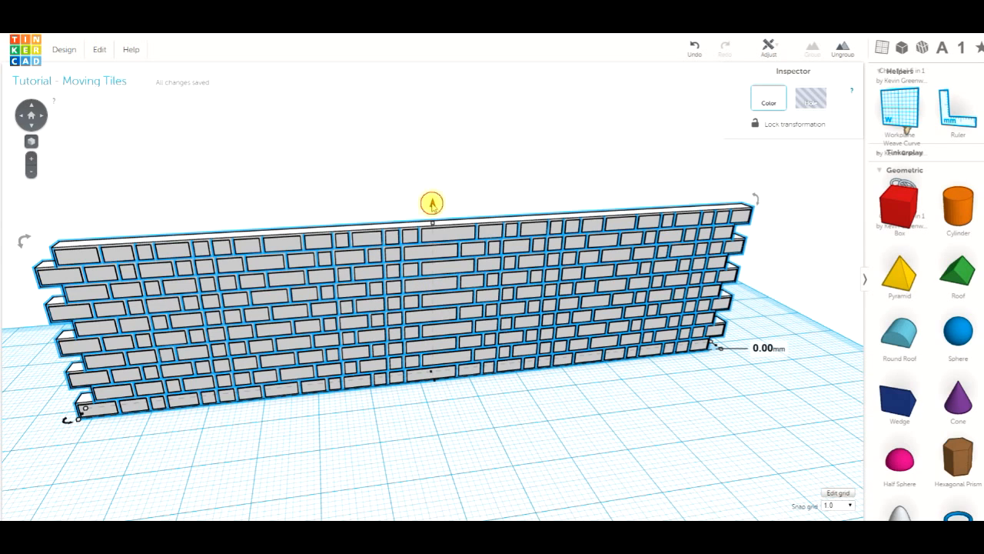
left_click_drag(432, 203, 435, 115)
scroll(436, 117, "down", 3)
left_click_drag(433, 158, 435, 73)
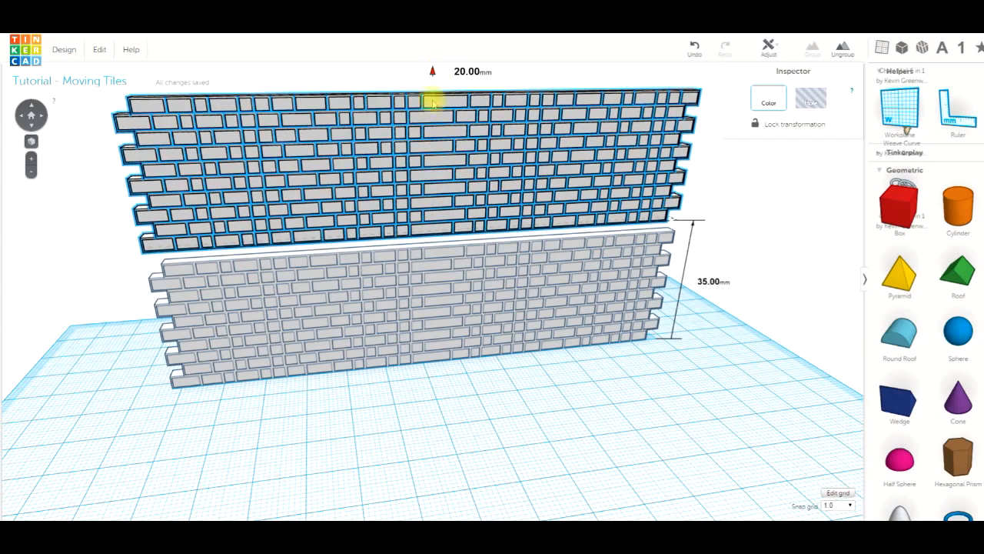
Step: Place a new workplane on the top face of the lower brick wall
left_click(457, 384)
right_click_drag(418, 400, 326, 400)
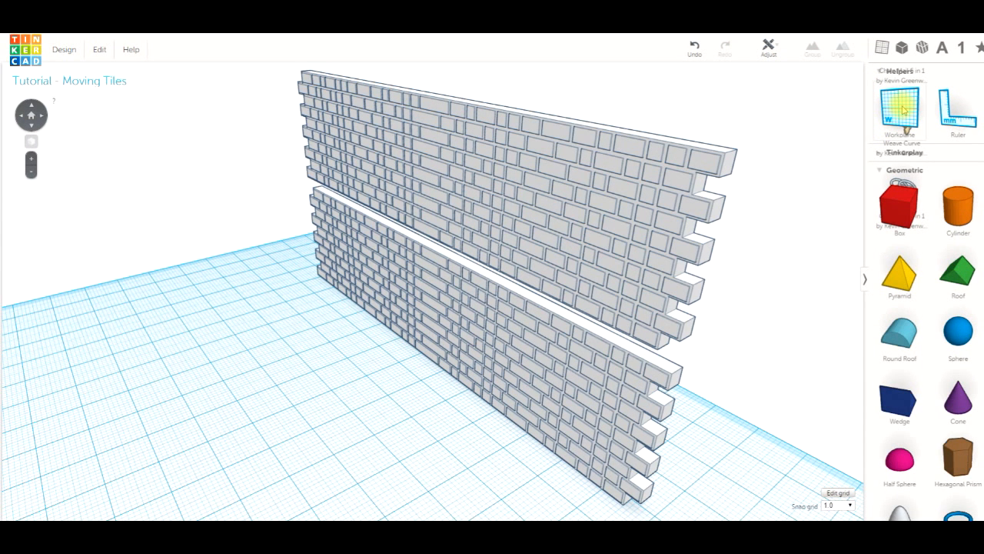
left_click_drag(903, 110, 621, 346)
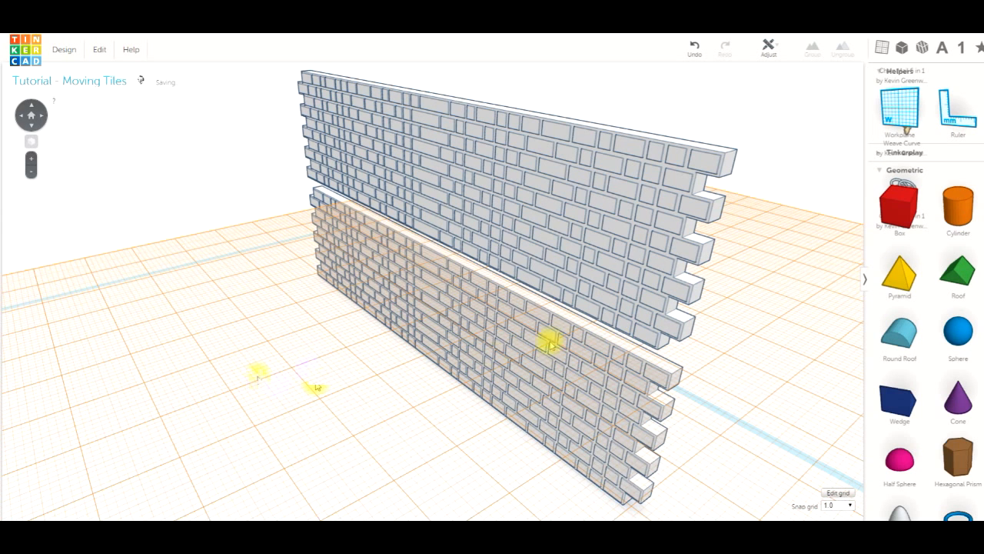
Step: Lower the upper brick wall by 3 mm so it sits at 0 mm on the new workplane
right_click_drag(343, 394, 456, 204)
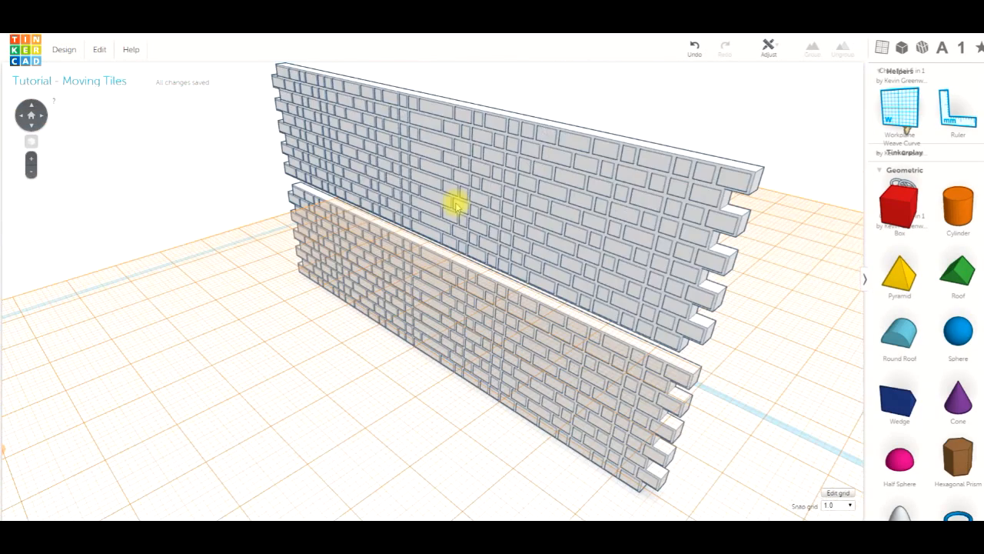
left_click(456, 204)
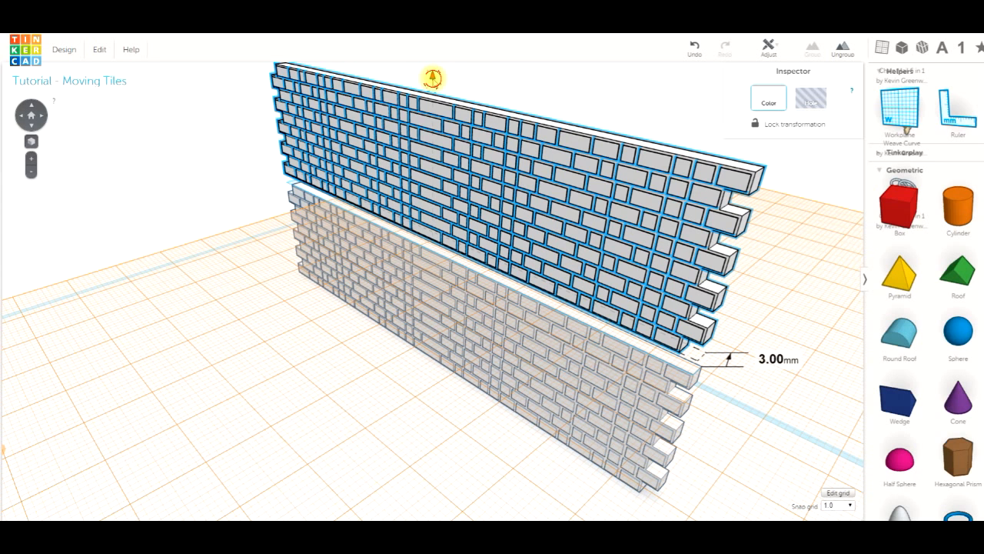
left_click_drag(432, 84, 431, 96)
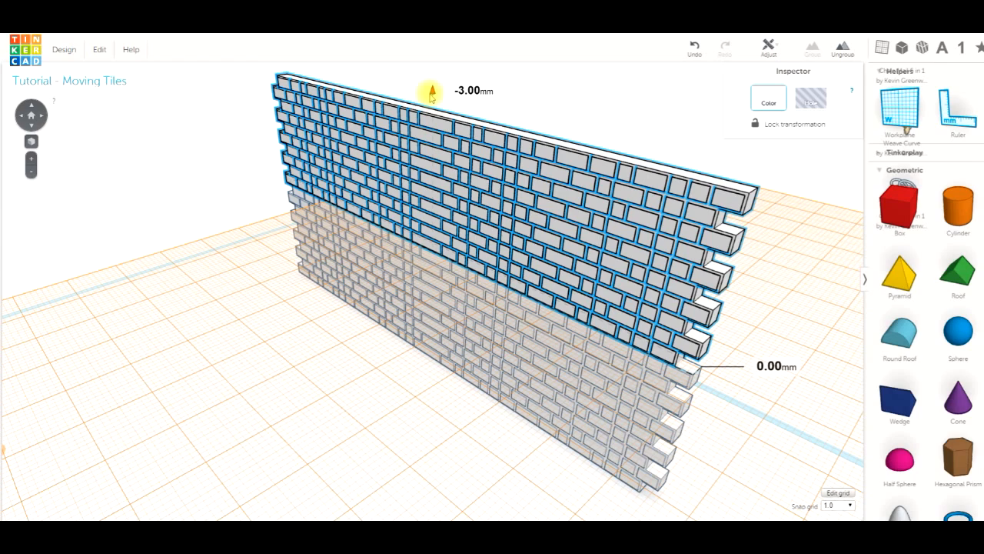
Step: Return the workplane to the original base grid beneath the stacked walls
left_click(353, 298)
right_click_drag(310, 369, 877, 140)
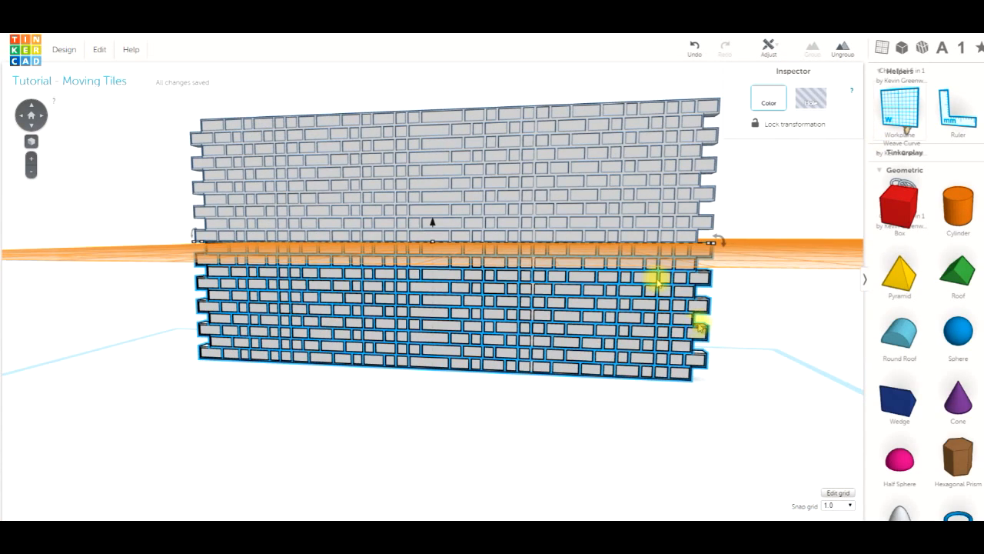
right_click_drag(699, 328, 734, 326)
left_click_drag(901, 109, 746, 450)
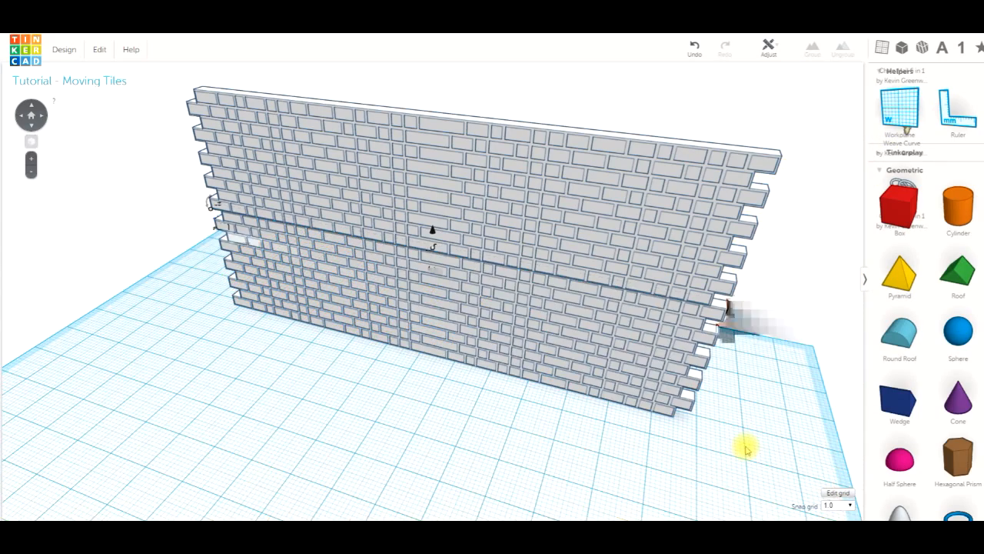
right_click_drag(538, 448, 560, 420)
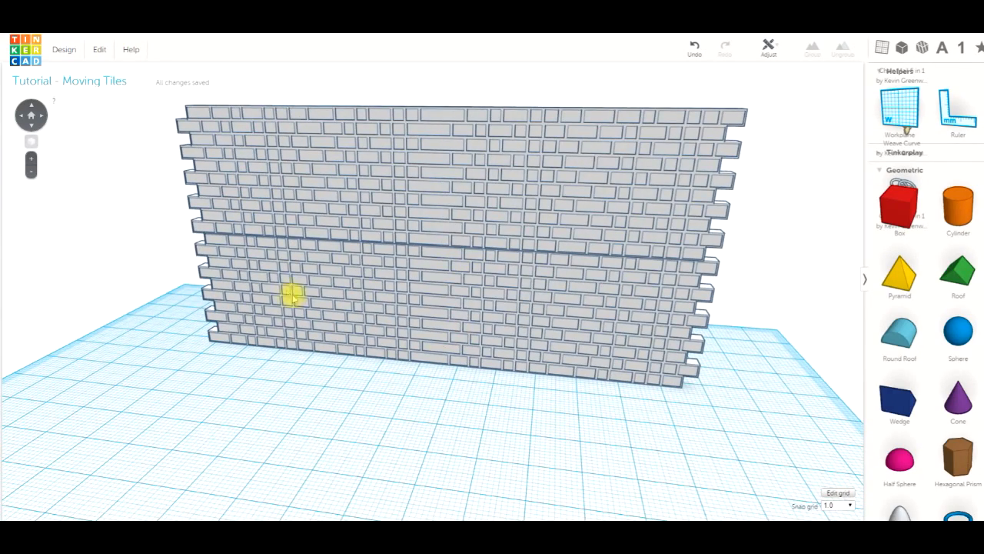
Step: Ungroup the upper wall and the lower wall into their separate brick panels
left_click(420, 201)
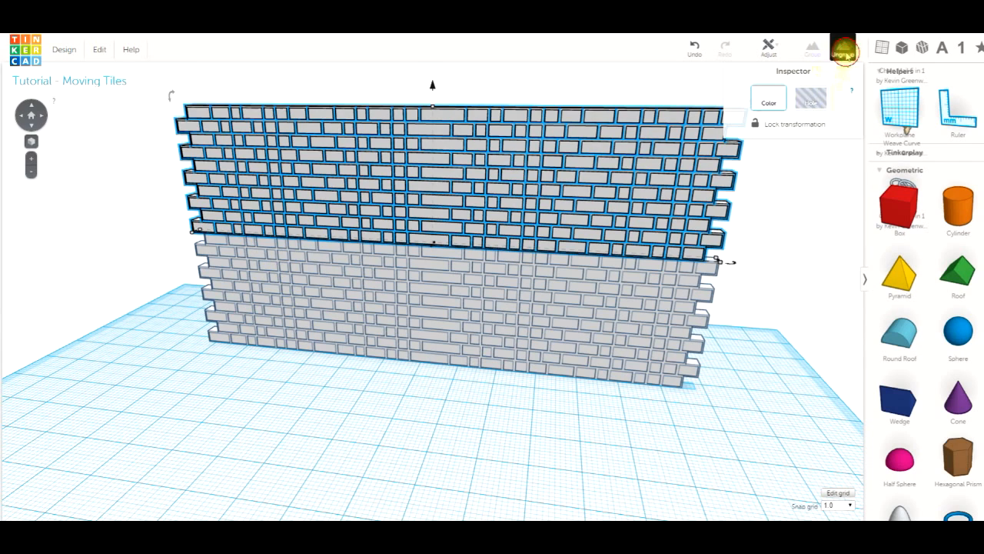
left_click(845, 53)
left_click(567, 272)
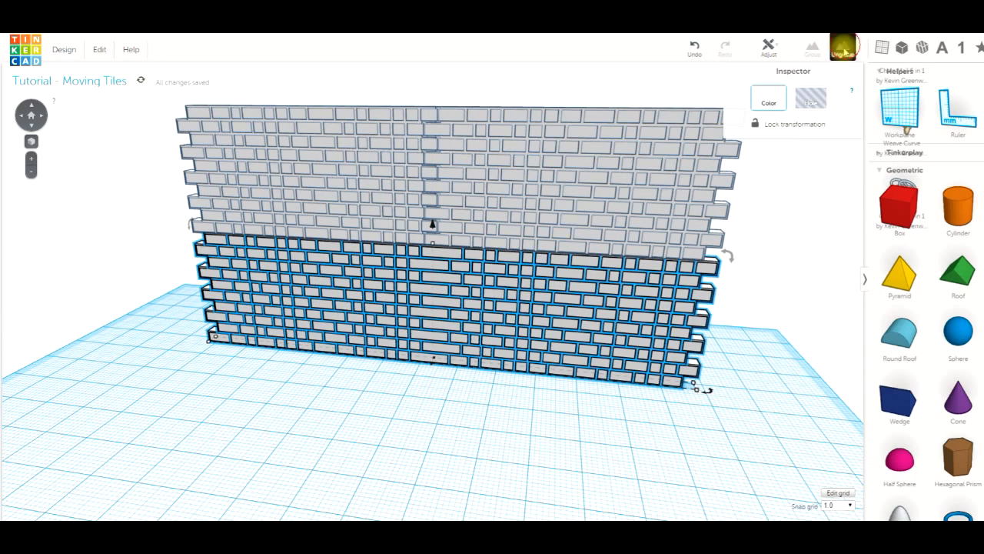
left_click(844, 52)
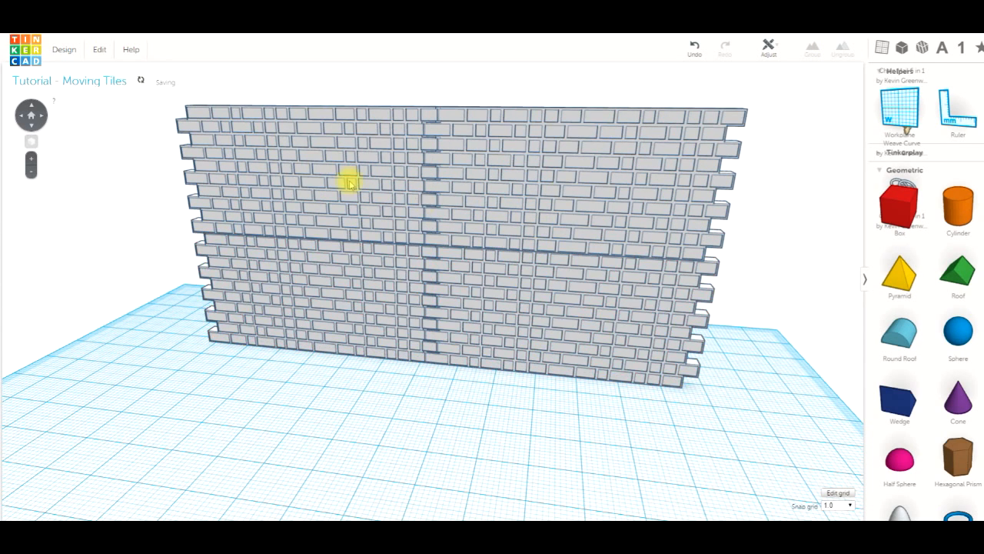
Step: Ungroup the two upper brick panels into their individual interlocking tiles, starting with the left panel and following with the right one
left_click(348, 183)
left_click(500, 193)
left_click(374, 178)
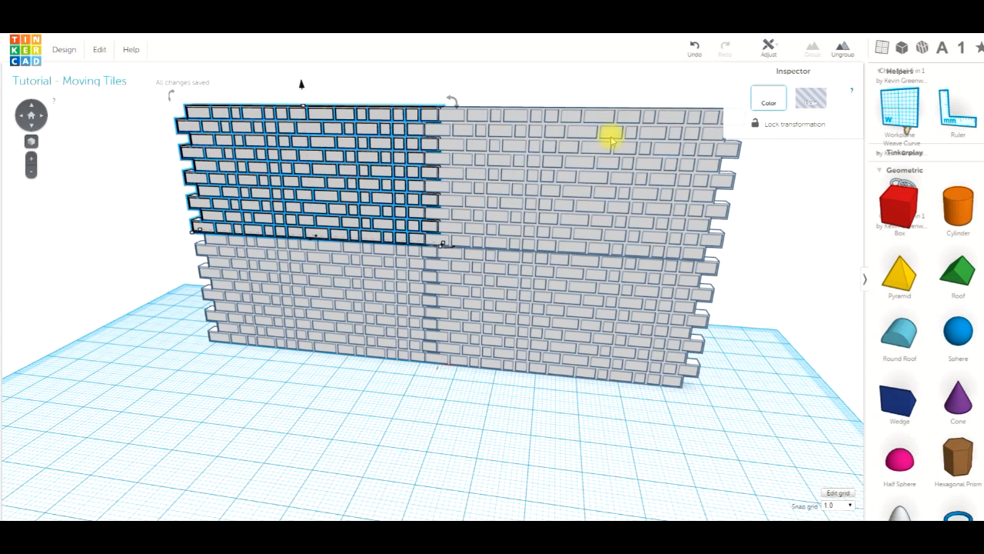
left_click(843, 49)
left_click(725, 136)
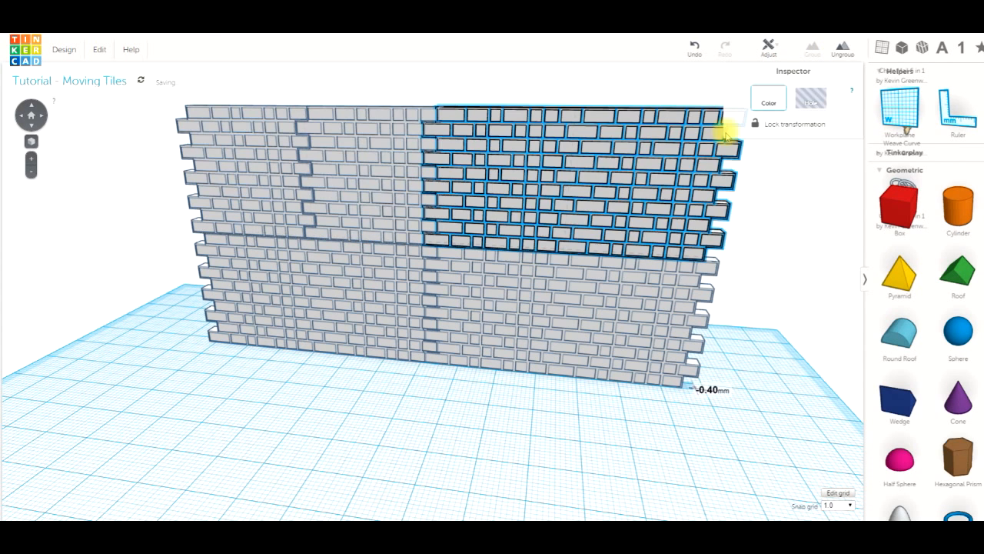
left_click(843, 49)
Step: Ungroup the two lower brick panels of the wall into their individual tiles, the right panel first and the left one second
left_click(576, 292)
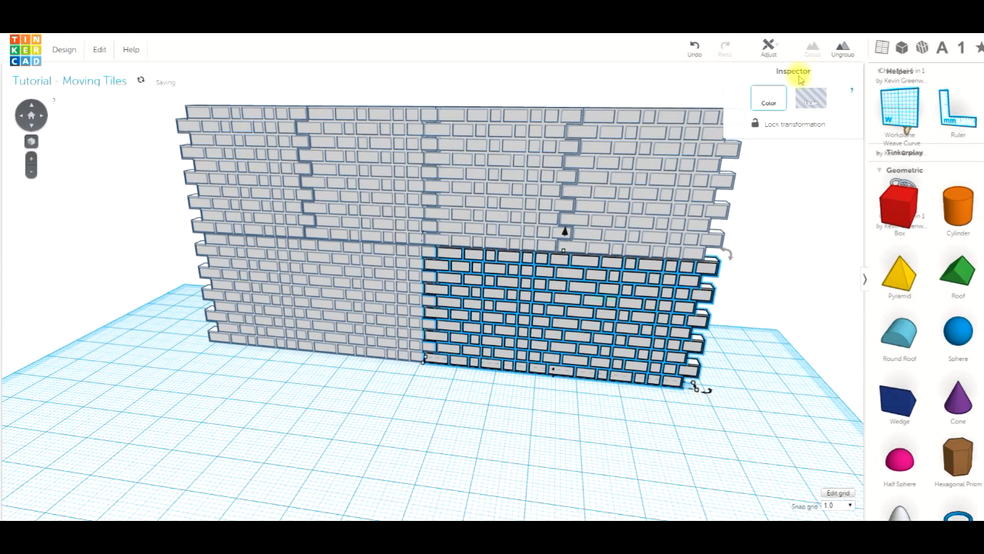
left_click(841, 49)
left_click(292, 300)
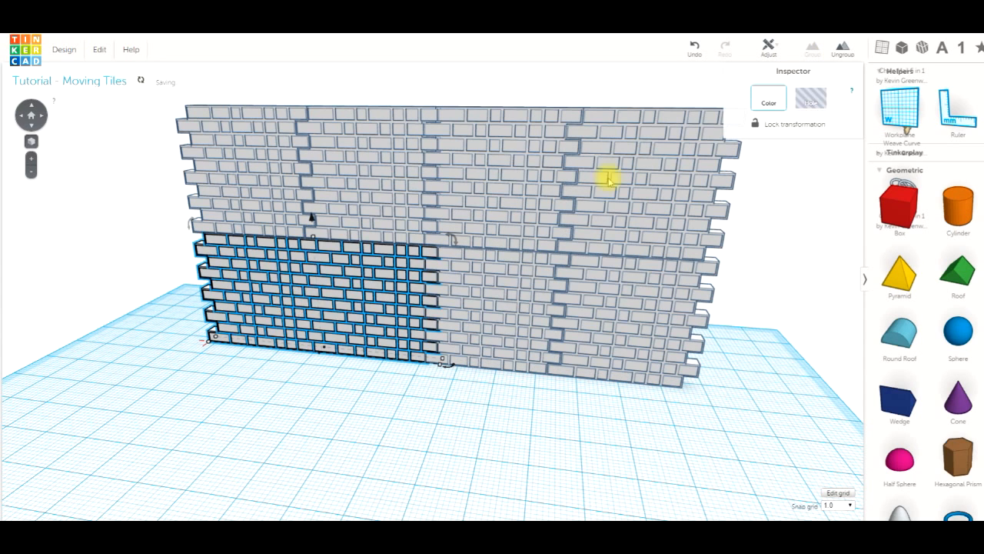
left_click(843, 50)
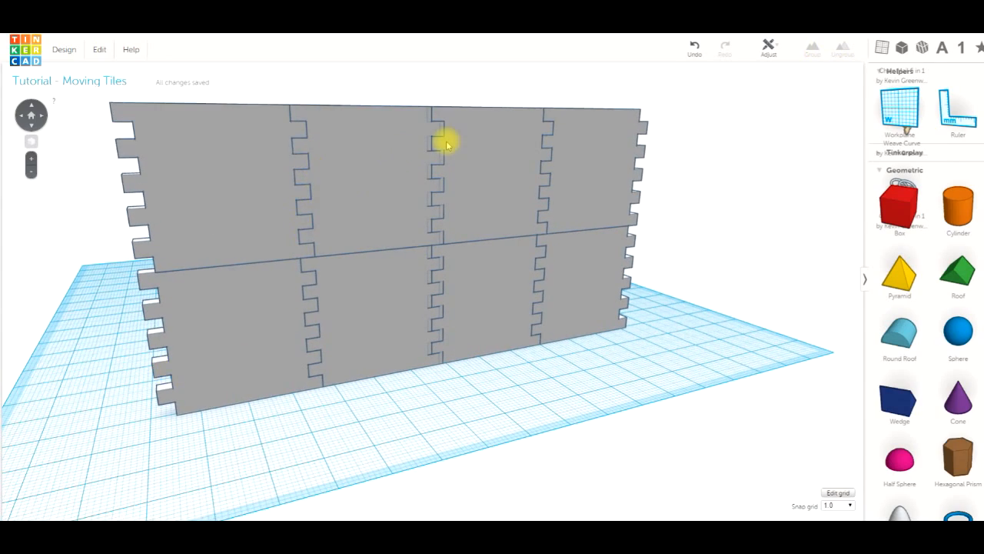
right_click_drag(549, 347, 792, 369)
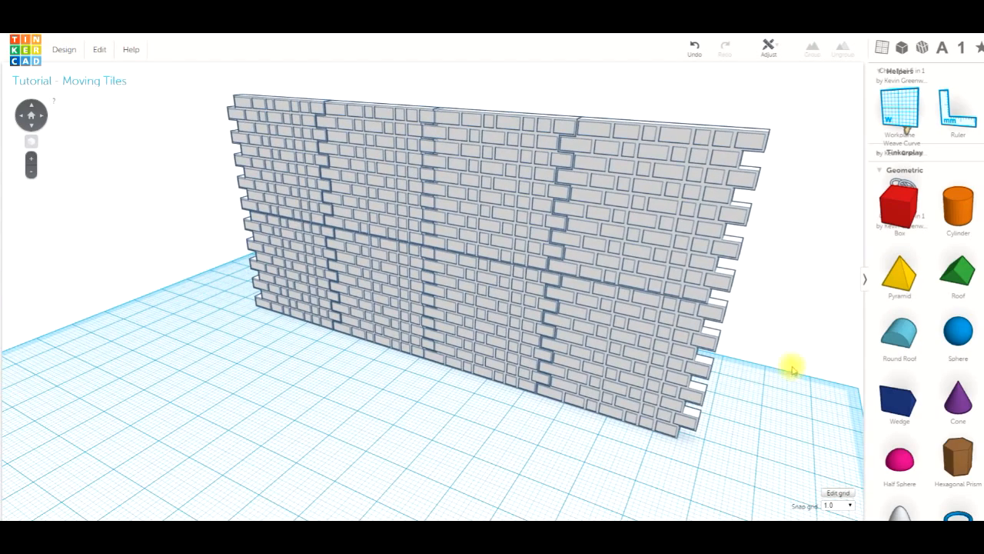
right_click_drag(457, 404, 527, 374)
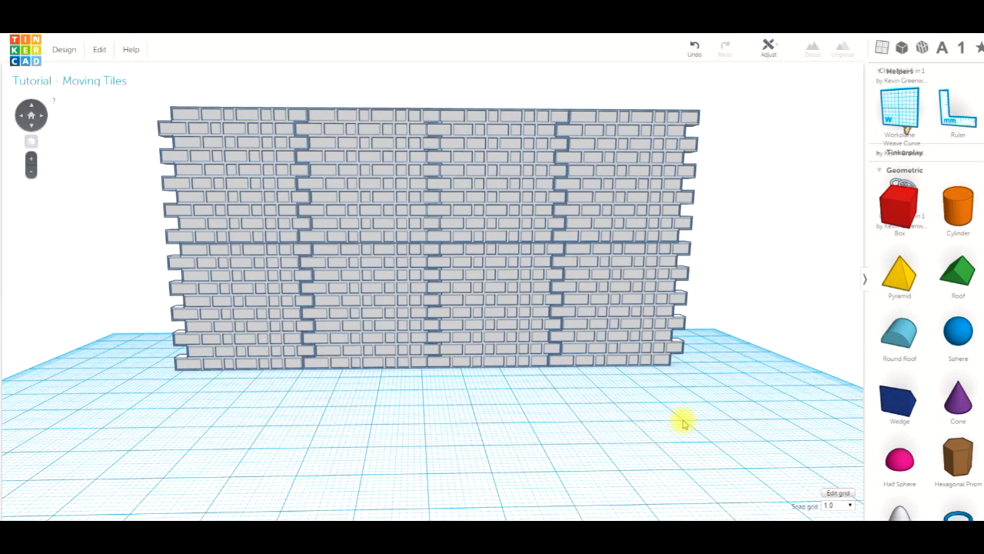